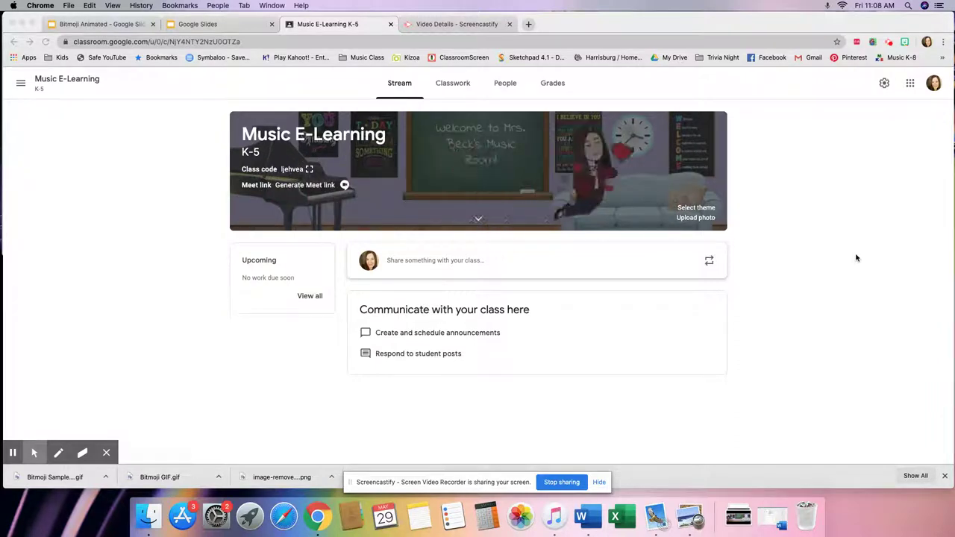
# Create a blank Google Slides presentation and delete the title and subtitle placeholders from its first slide.
pyautogui.click(222, 25)
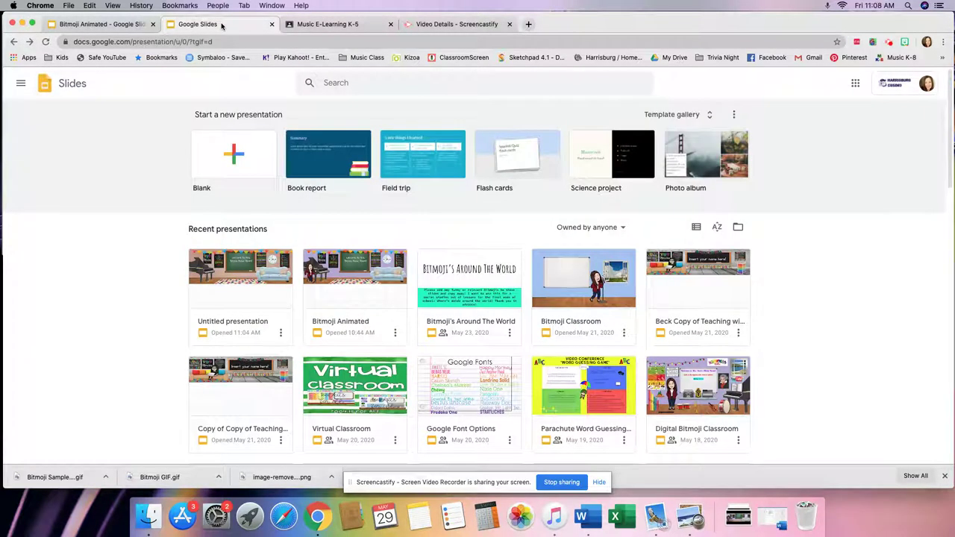
pyautogui.click(234, 161)
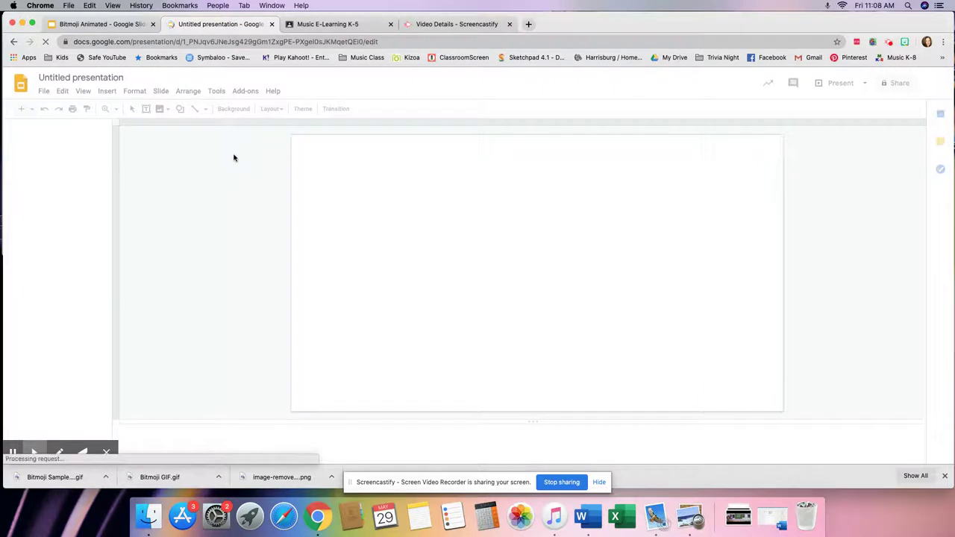
pyautogui.click(321, 175)
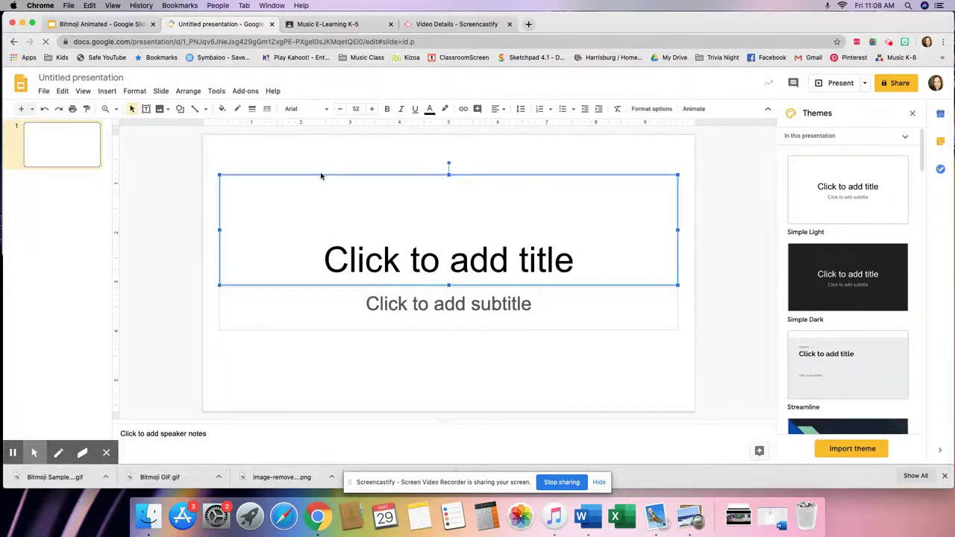
pyautogui.press('Delete')
pyautogui.click(313, 287)
pyautogui.press('Delete')
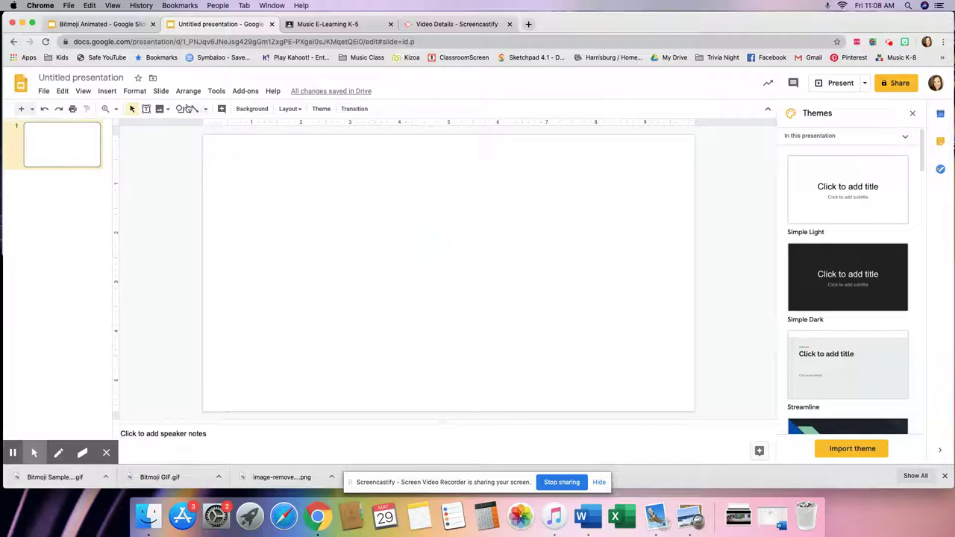
# Set the presentation's page size to custom in pixels, with a width of 1600, and apply it.
pyautogui.click(43, 91)
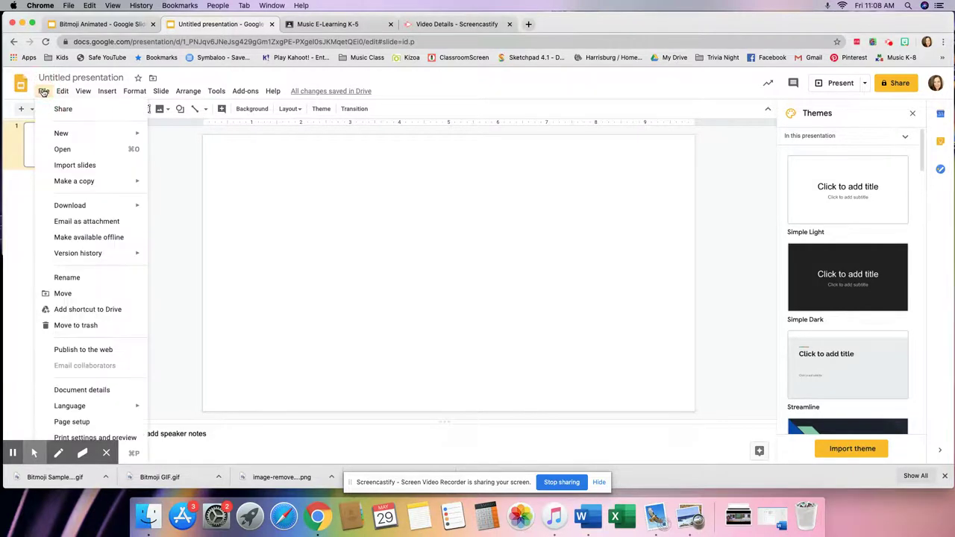
pyautogui.click(80, 423)
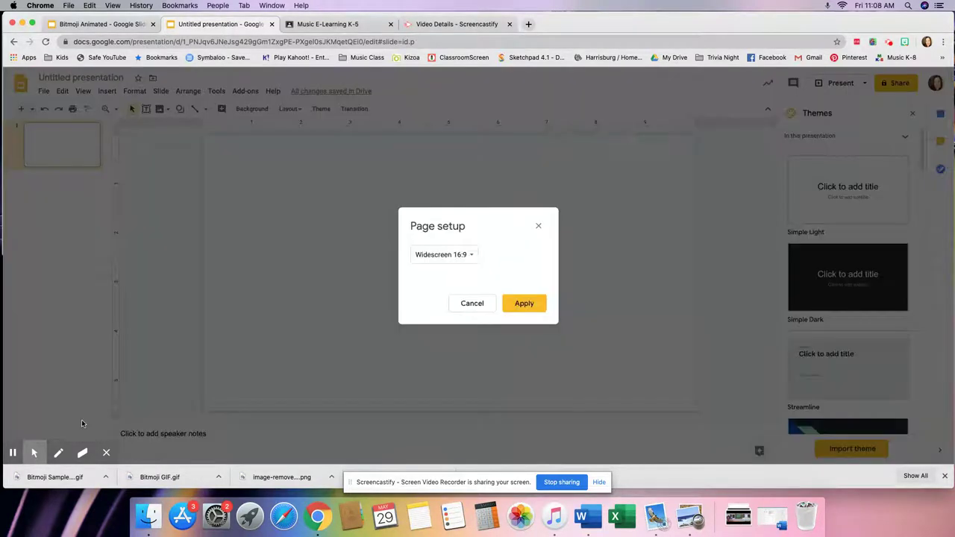
pyautogui.click(475, 258)
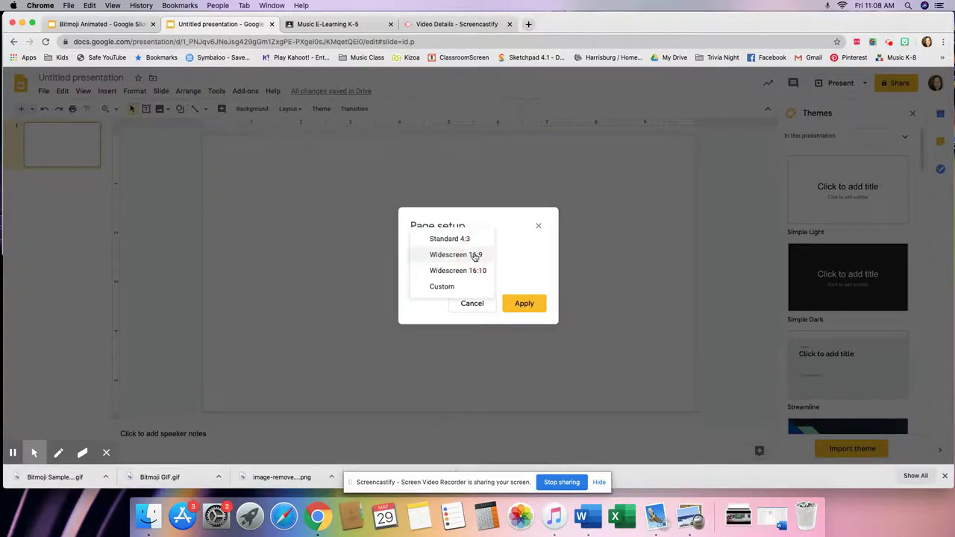
pyautogui.click(460, 289)
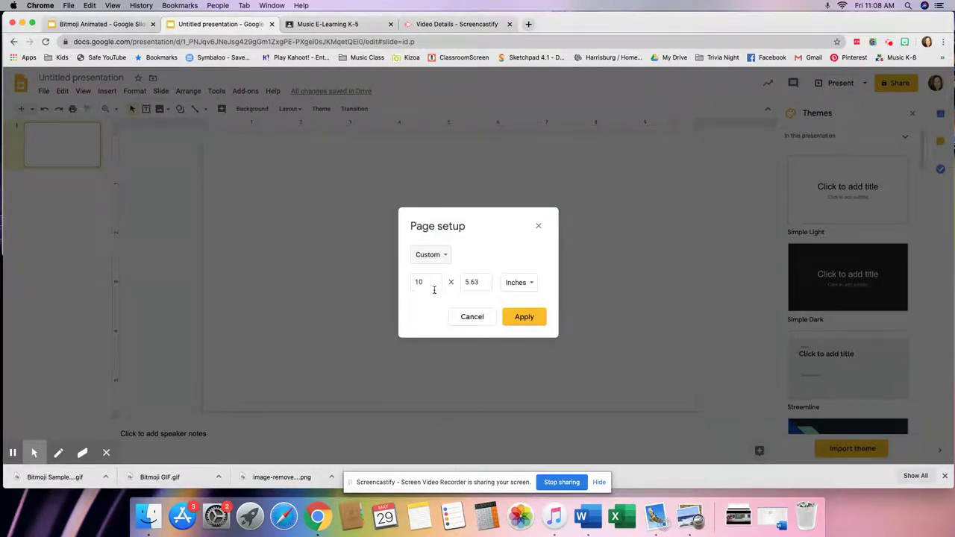
pyautogui.click(533, 284)
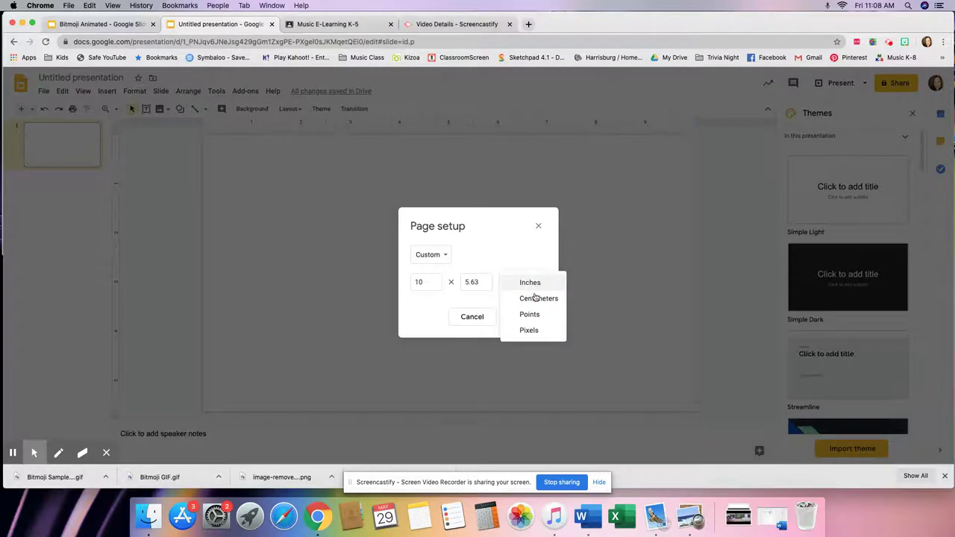
pyautogui.click(535, 334)
pyautogui.doubleClick(438, 282)
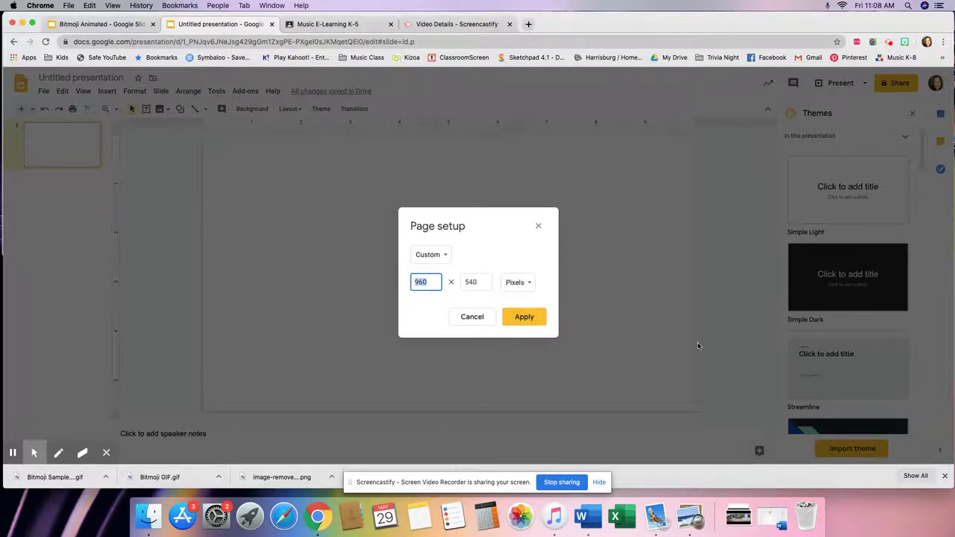
pyautogui.write('1600')
pyautogui.click(528, 320)
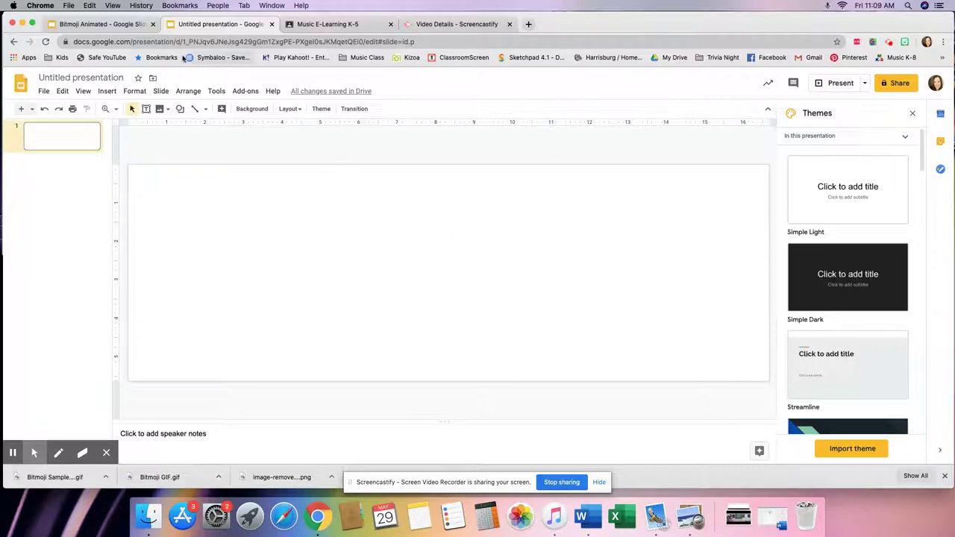
# Copy the empty classroom slide 14 from the Bitmoji Animated presentation into the new presentation without linking, and delete the blank slide.
pyautogui.click(99, 24)
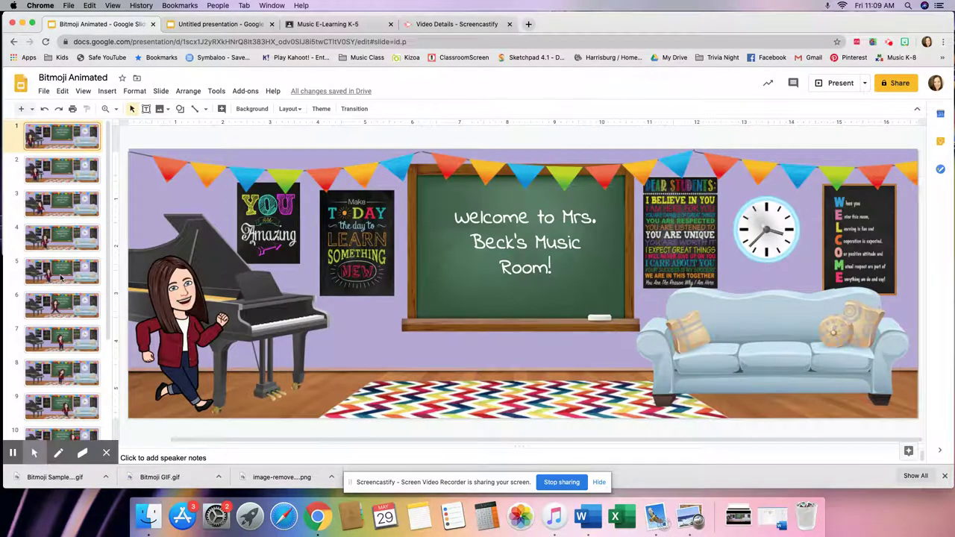
pyautogui.scroll(-3, 56, 320)
pyautogui.click(65, 427)
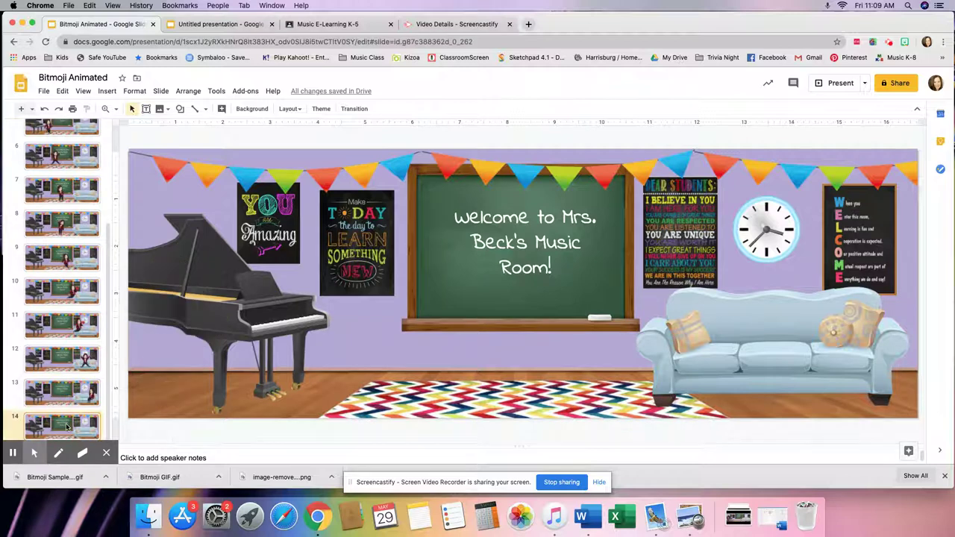
pyautogui.click(243, 24)
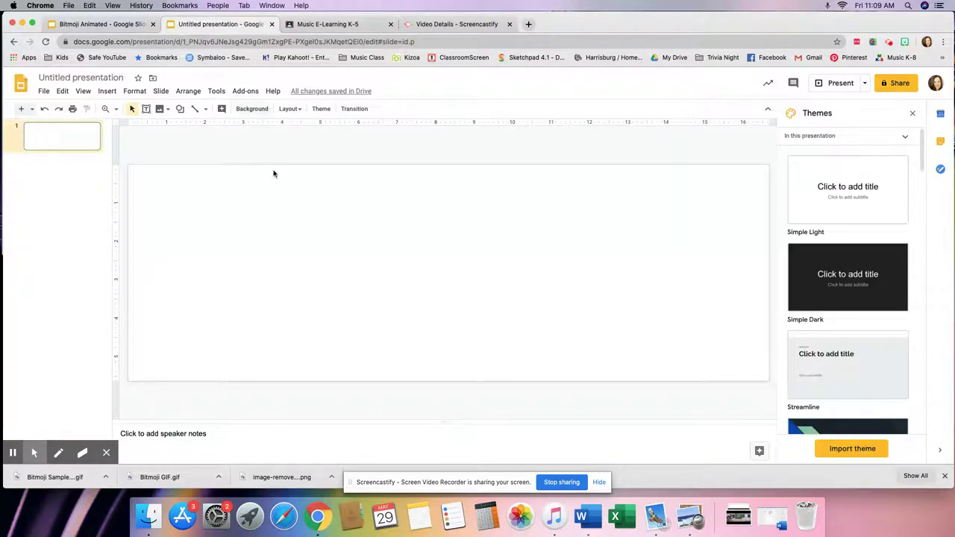
pyautogui.click(52, 141)
pyautogui.press('cmd+v')
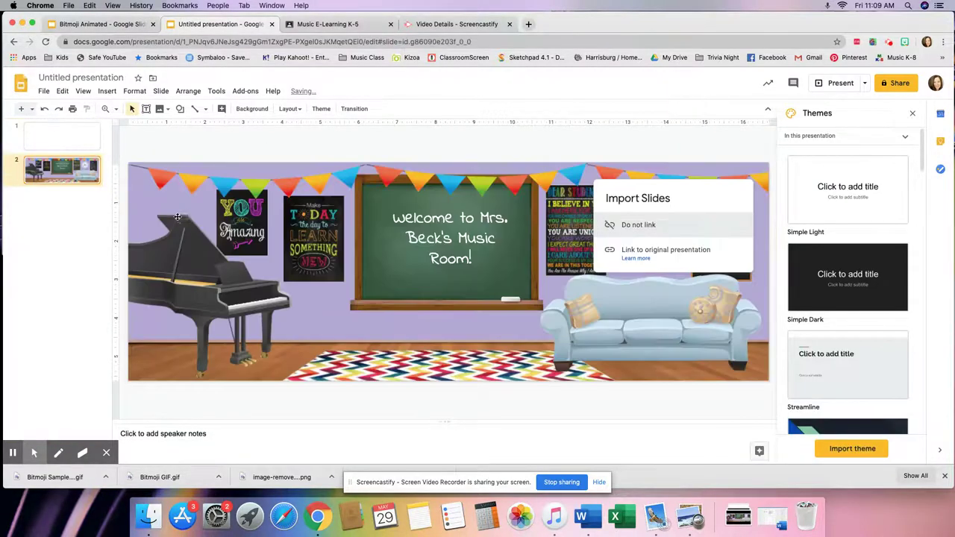
pyautogui.click(662, 226)
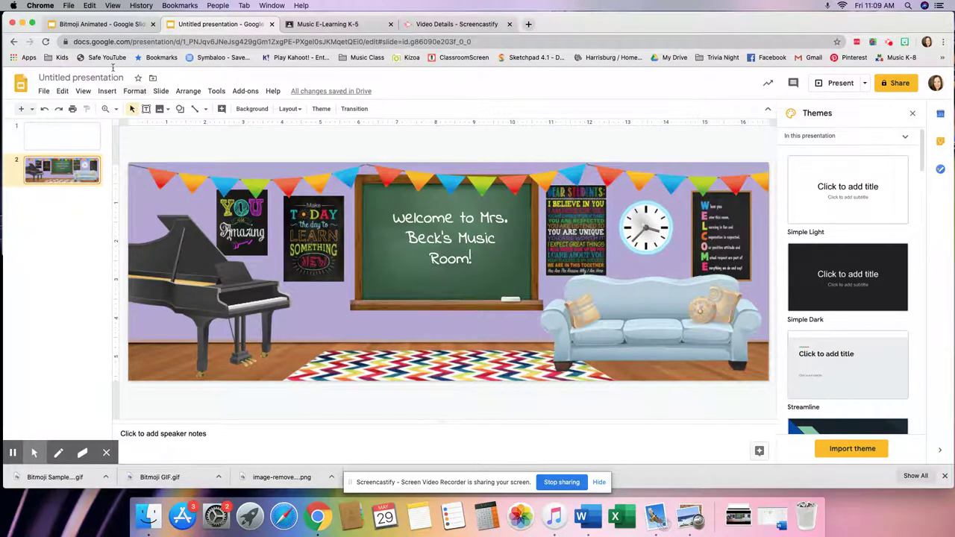
pyautogui.click(72, 148)
pyautogui.press('Delete')
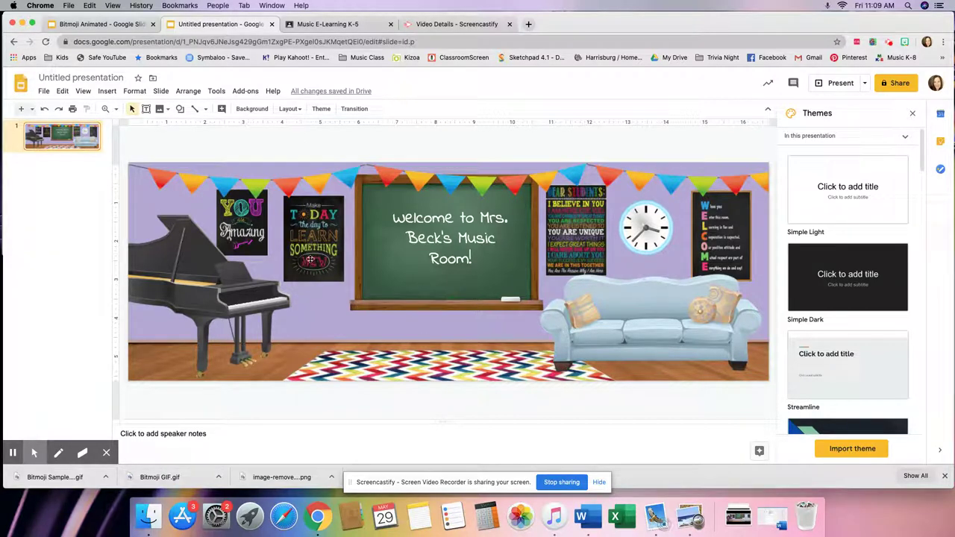
# Paste four more copies of the classroom slide after the first slide.
pyautogui.click(54, 135)
pyautogui.click(63, 163)
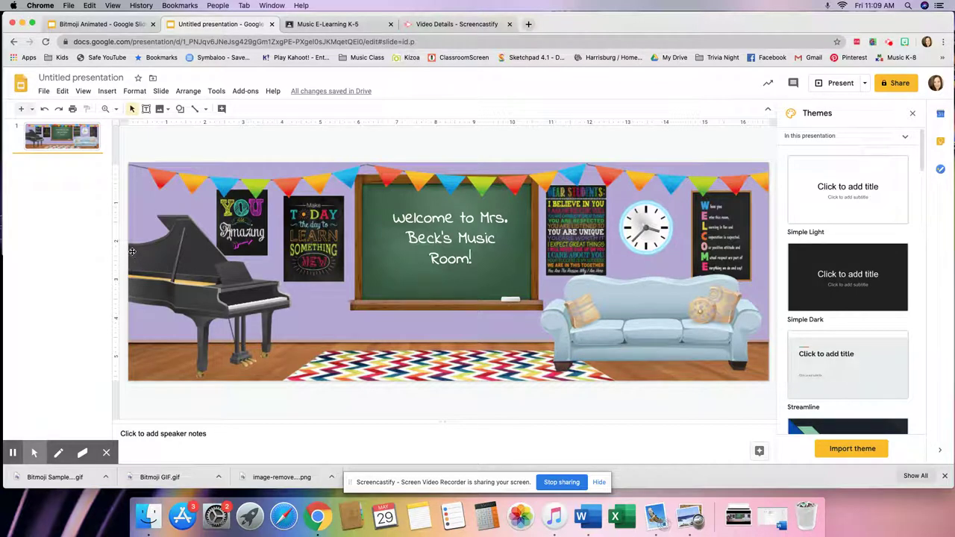
pyautogui.press('super+v')
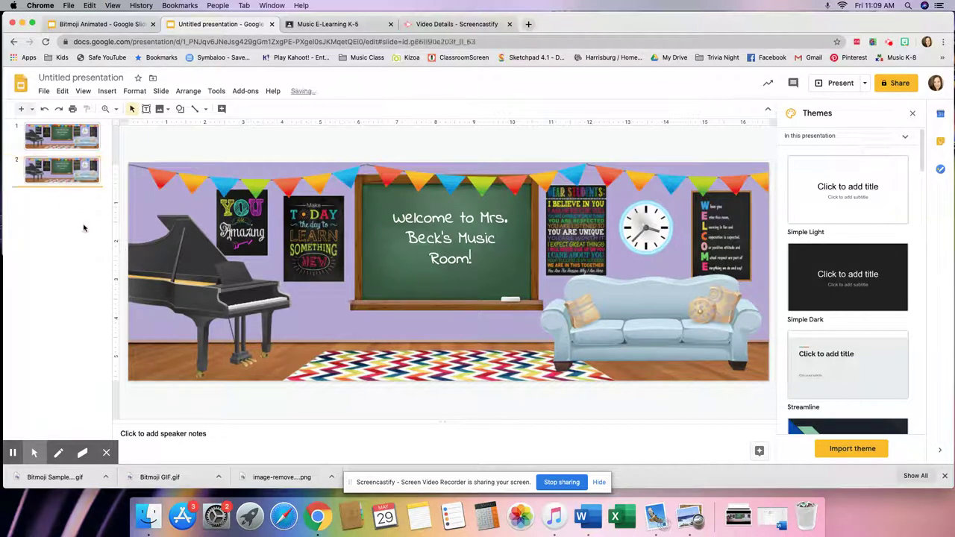
pyautogui.press('super+v')
pyautogui.press('super+v')
pyautogui.press('super+v')
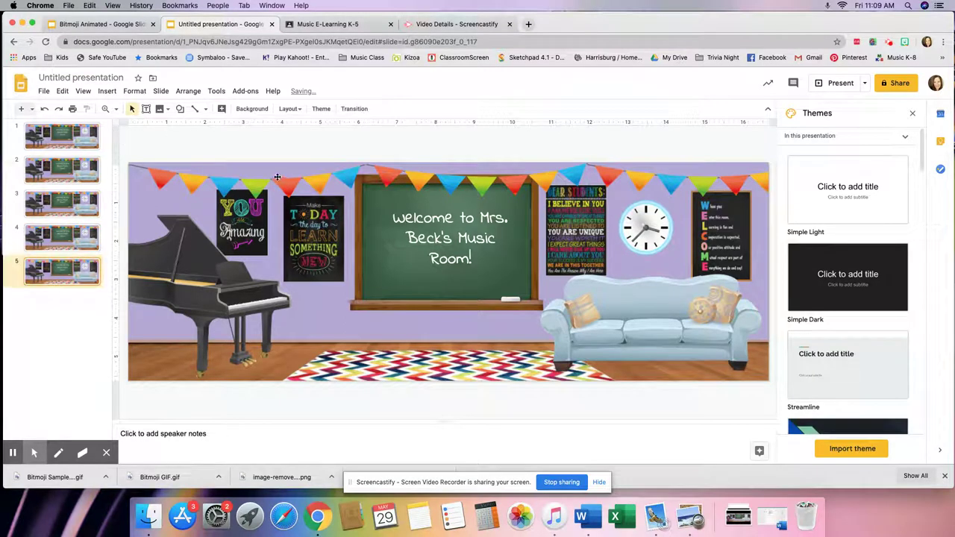
# Add the running Bitmoji from the Bitmoji extension's recents to slide 1 and place it in front of the piano.
pyautogui.click(62, 139)
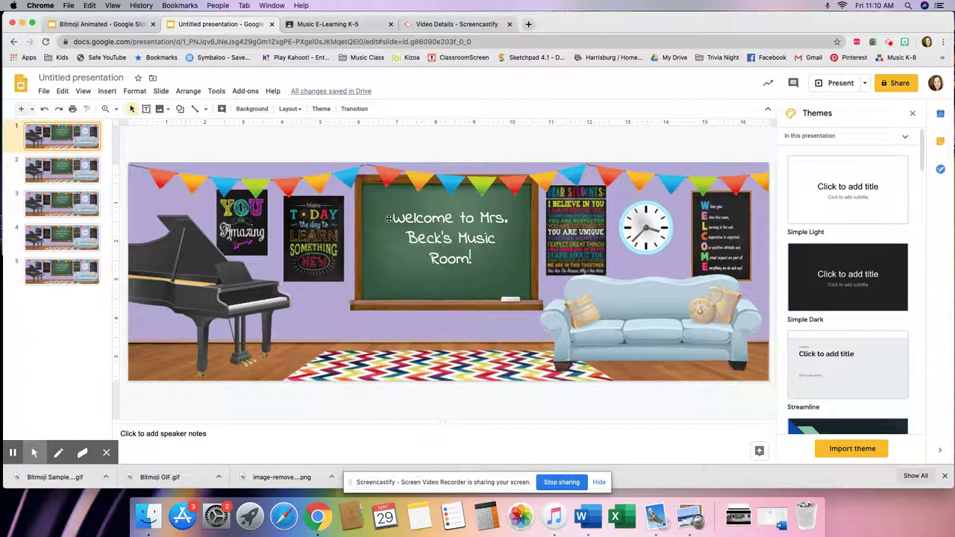
pyautogui.click(904, 43)
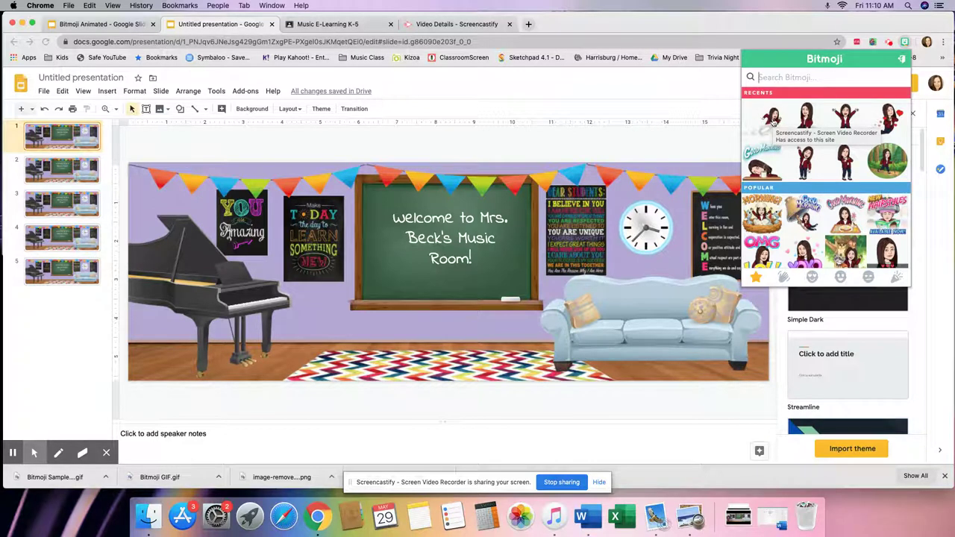
pyautogui.moveTo(773, 119); pyautogui.dragTo(315, 288)
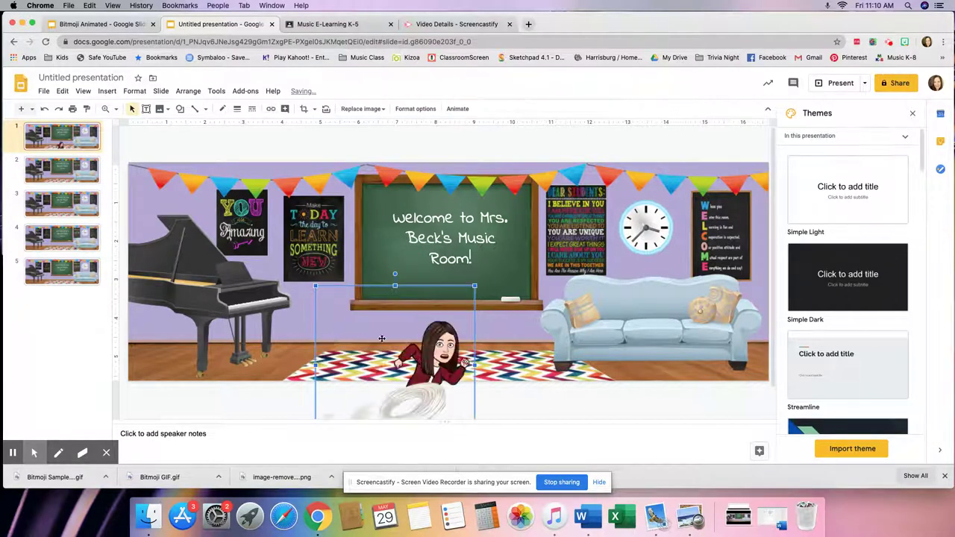
pyautogui.moveTo(245, 297); pyautogui.dragTo(254, 323)
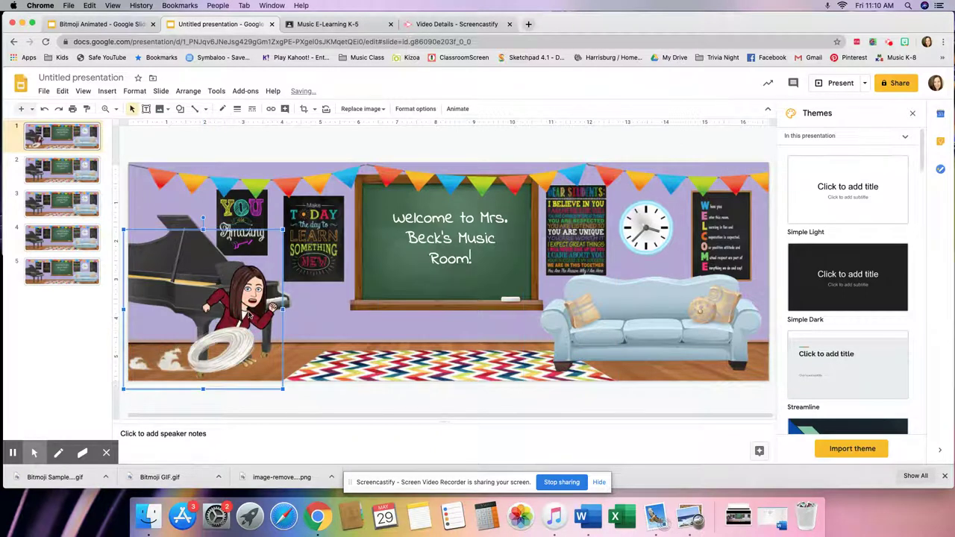
pyautogui.click(330, 320)
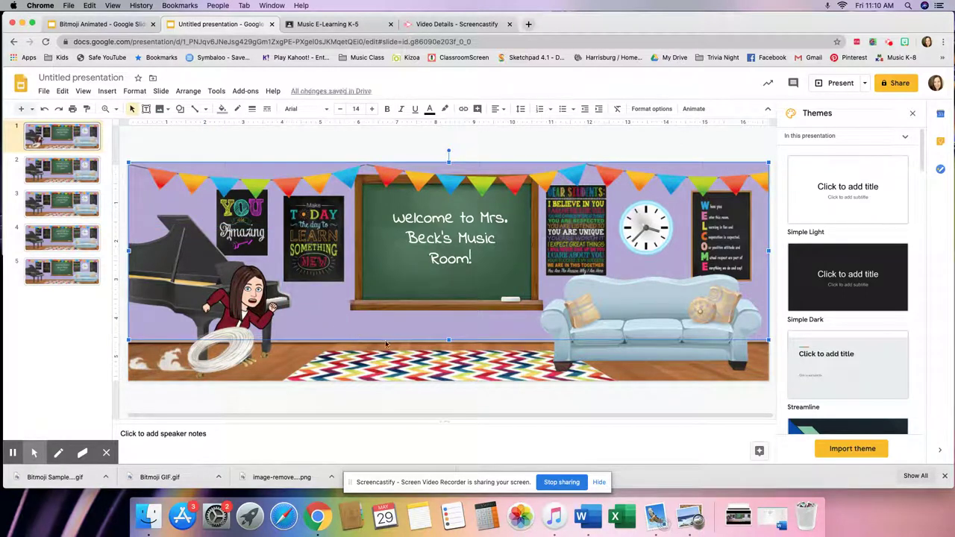
pyautogui.click(332, 396)
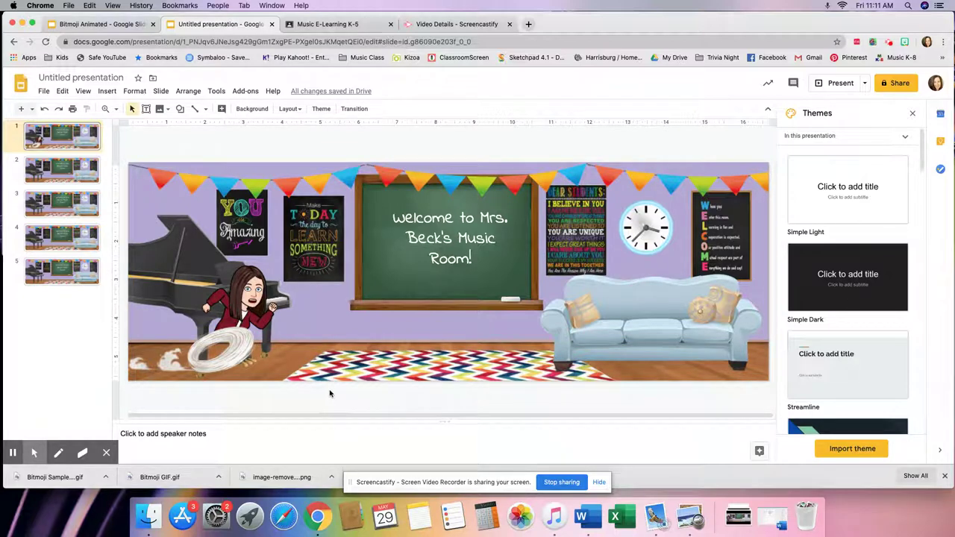
# Add the same running Bitmoji to slide 2, positioned slightly farther right than on slide 1.
pyautogui.click(71, 171)
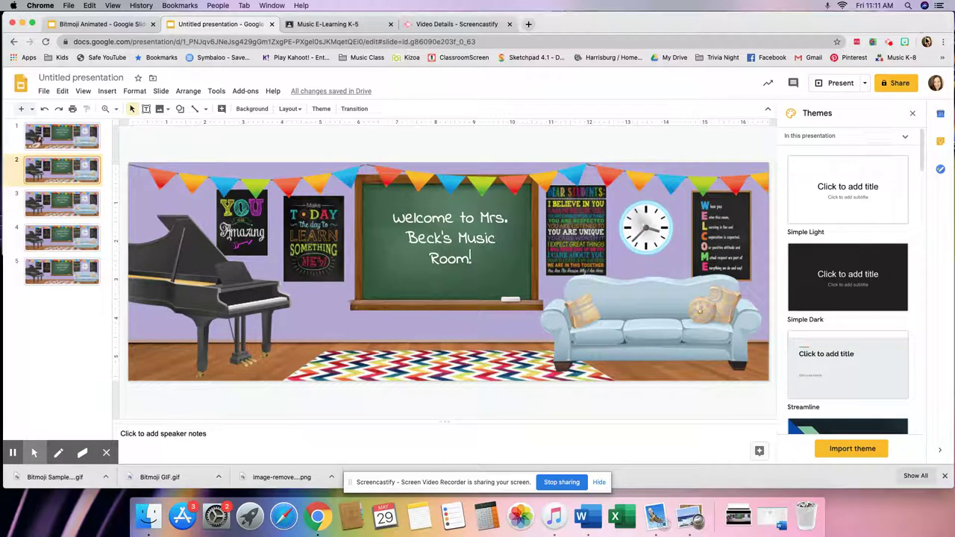
pyautogui.click(904, 42)
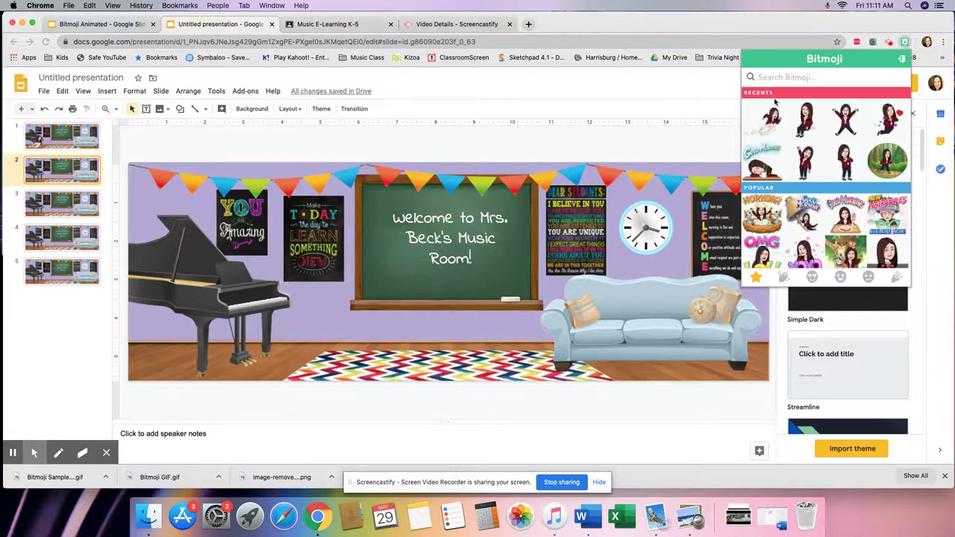
pyautogui.moveTo(770, 121); pyautogui.dragTo(359, 266)
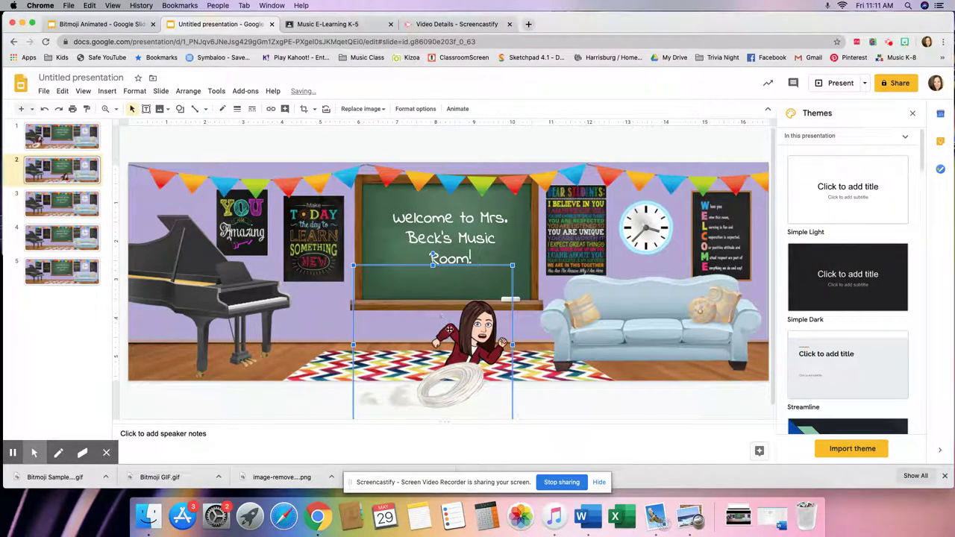
pyautogui.moveTo(474, 341); pyautogui.dragTo(352, 297)
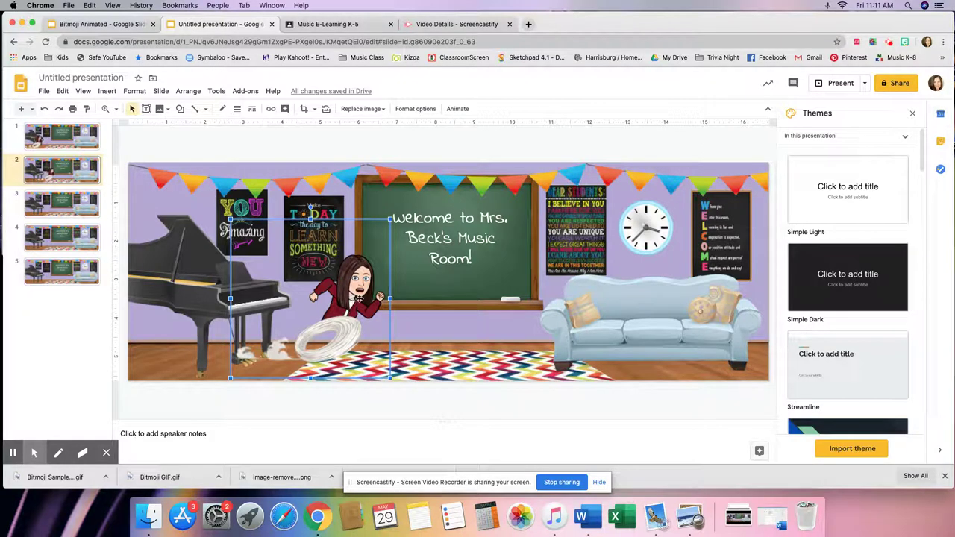
pyautogui.moveTo(352, 298); pyautogui.dragTo(273, 305)
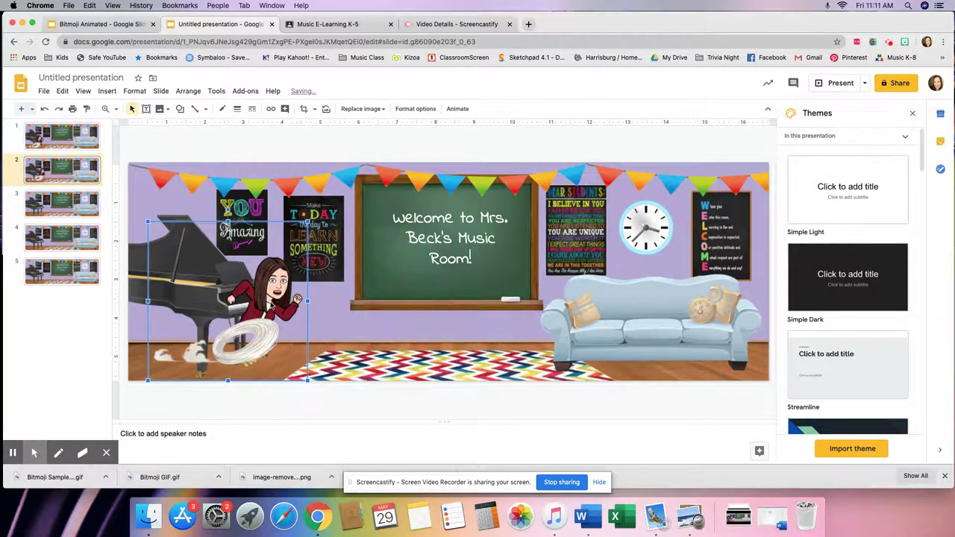
pyautogui.moveTo(273, 302); pyautogui.dragTo(274, 305)
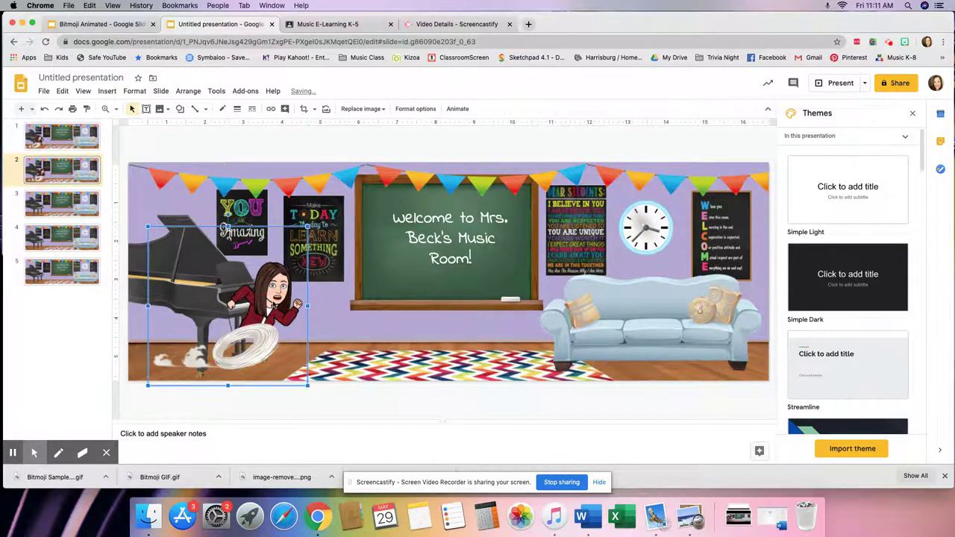
pyautogui.click(413, 404)
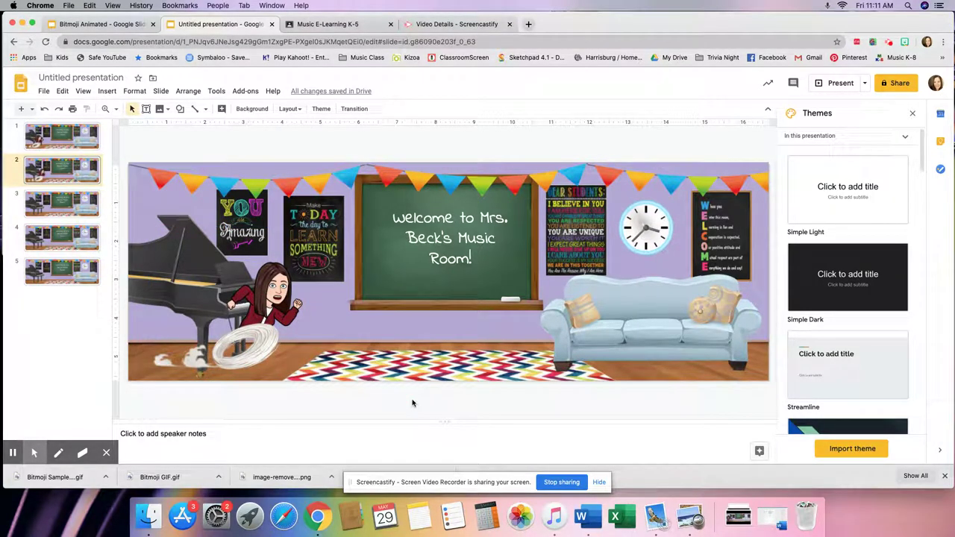
# Compare the Bitmoji's position on slides 1 and 2, and shift it down slightly on slide 2.
pyautogui.press('pageup')
pyautogui.press('pagedown')
pyautogui.click(270, 298)
pyautogui.click(380, 412)
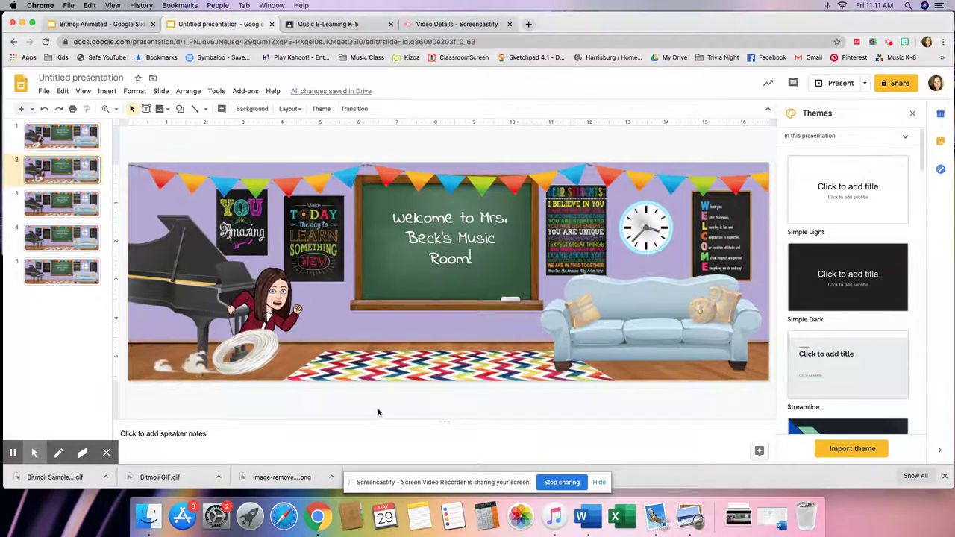
# Add the running Bitmoji to slide 3, placed farther right than on slide 2, and compare the two slides.
pyautogui.press('Down')
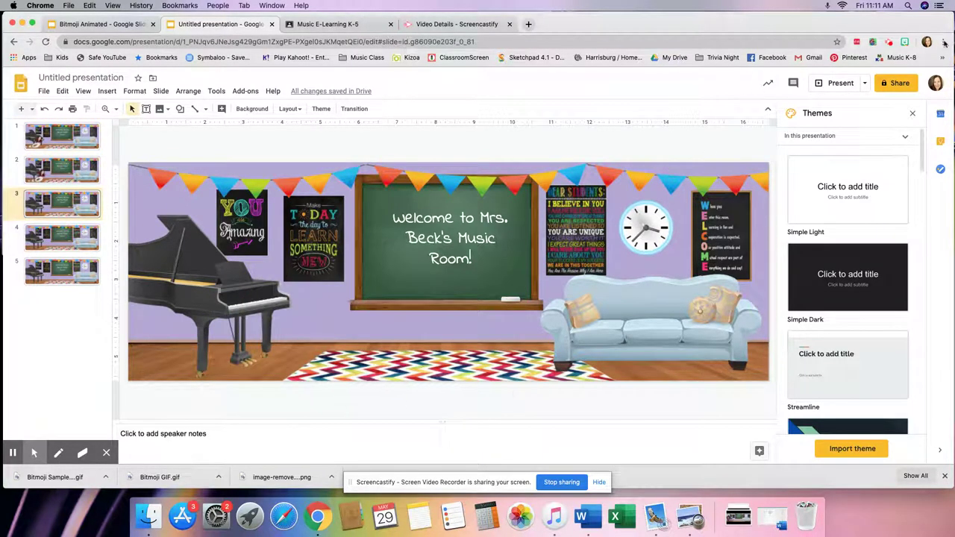
pyautogui.click(904, 43)
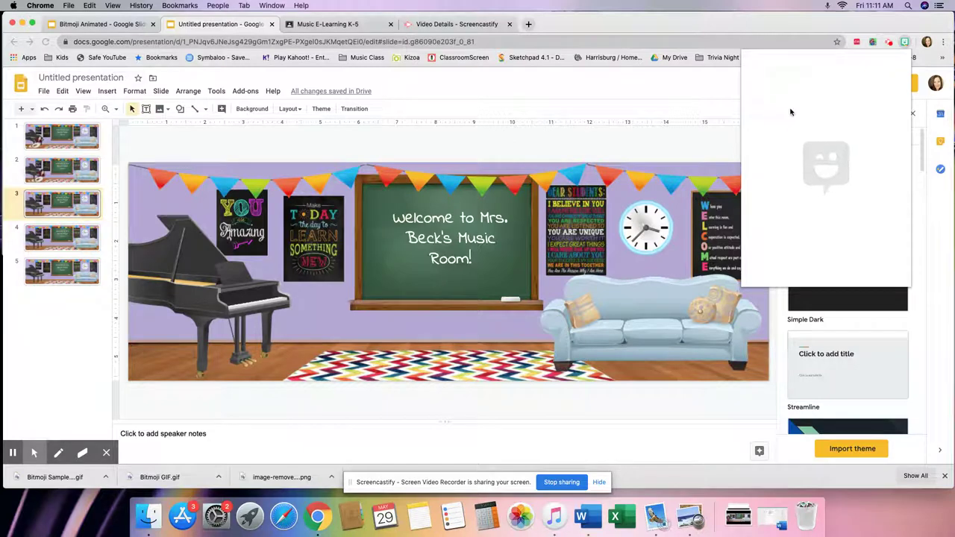
pyautogui.moveTo(775, 118); pyautogui.dragTo(402, 277)
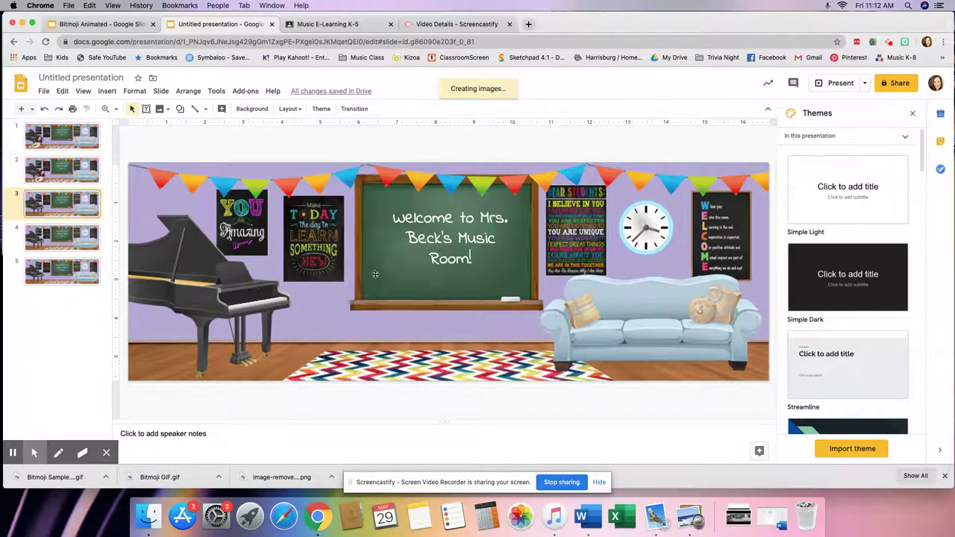
pyautogui.moveTo(515, 392); pyautogui.dragTo(327, 317)
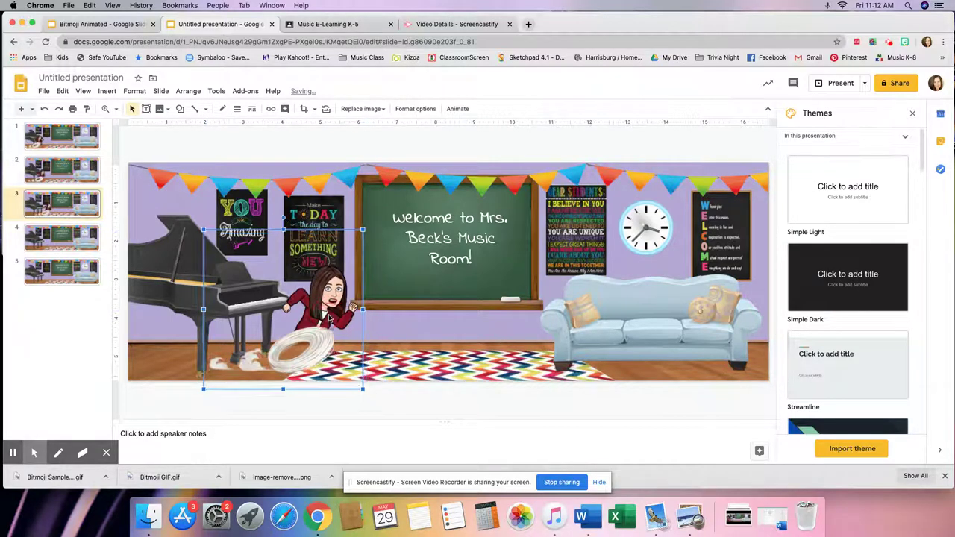
pyautogui.click(387, 405)
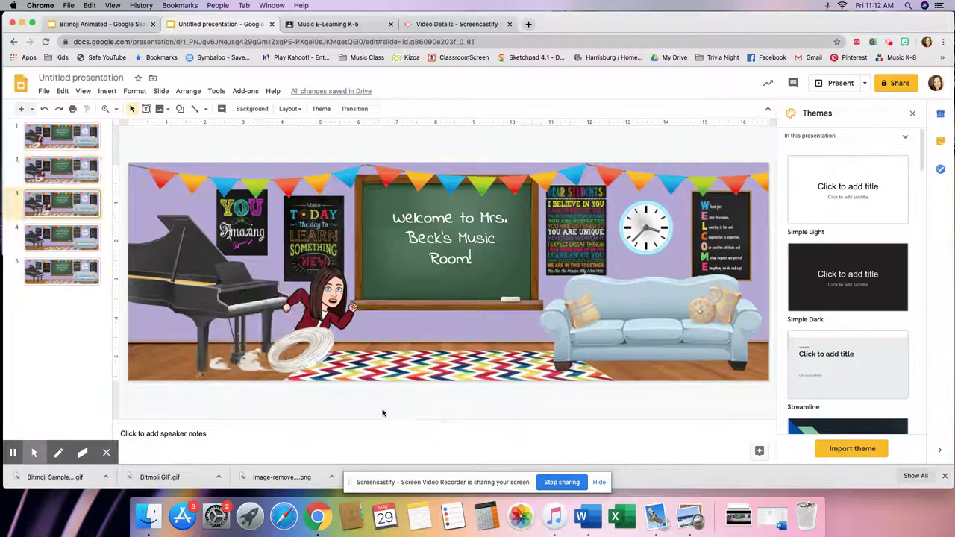
pyautogui.press('Up')
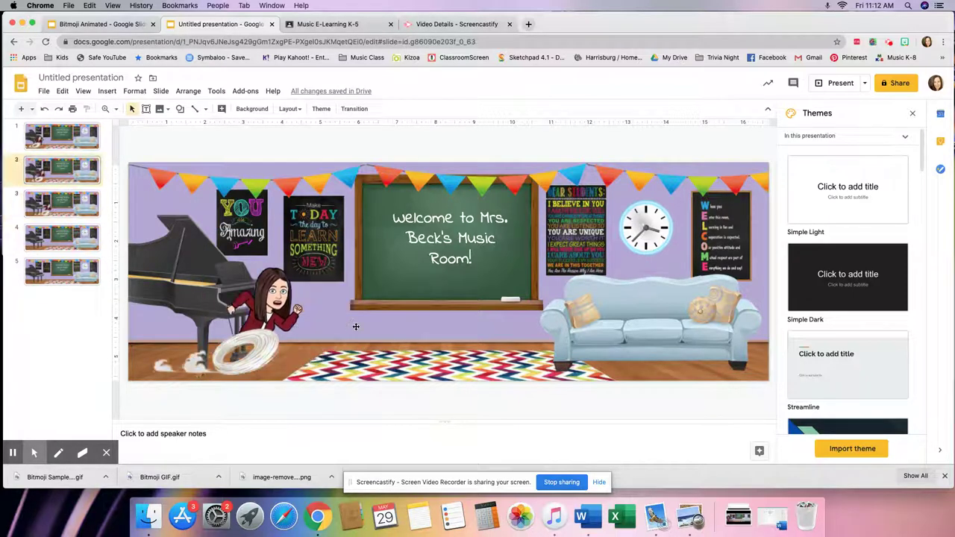
pyautogui.press('Down')
# Preview the slides full screen starting from slide 1, advance through the Bitmoji frames, and exit the presentation.
pyautogui.click(75, 238)
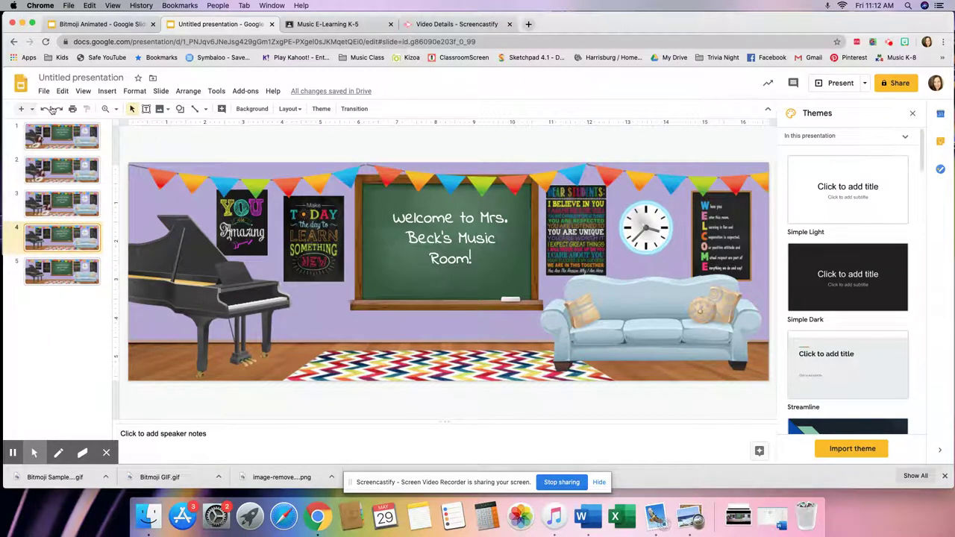
pyautogui.click(59, 136)
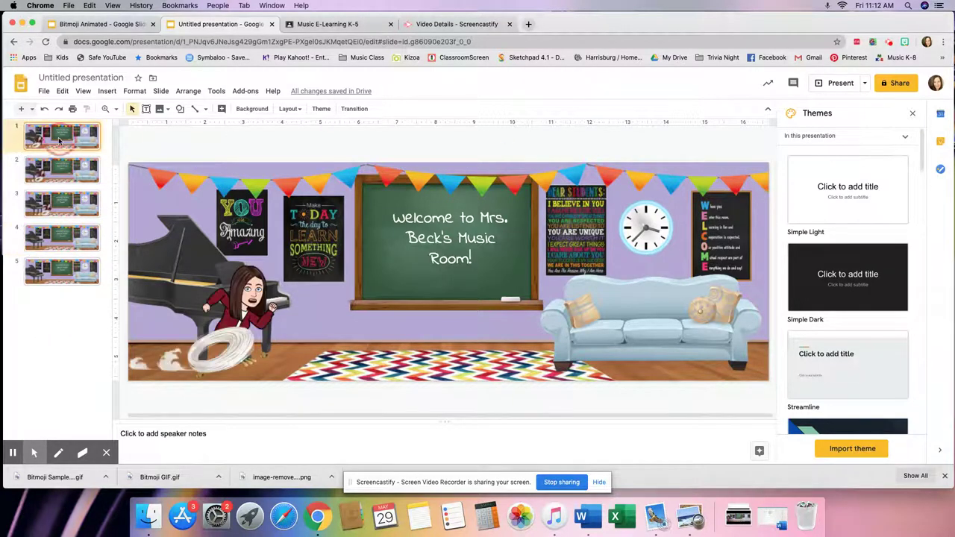
pyautogui.click(843, 84)
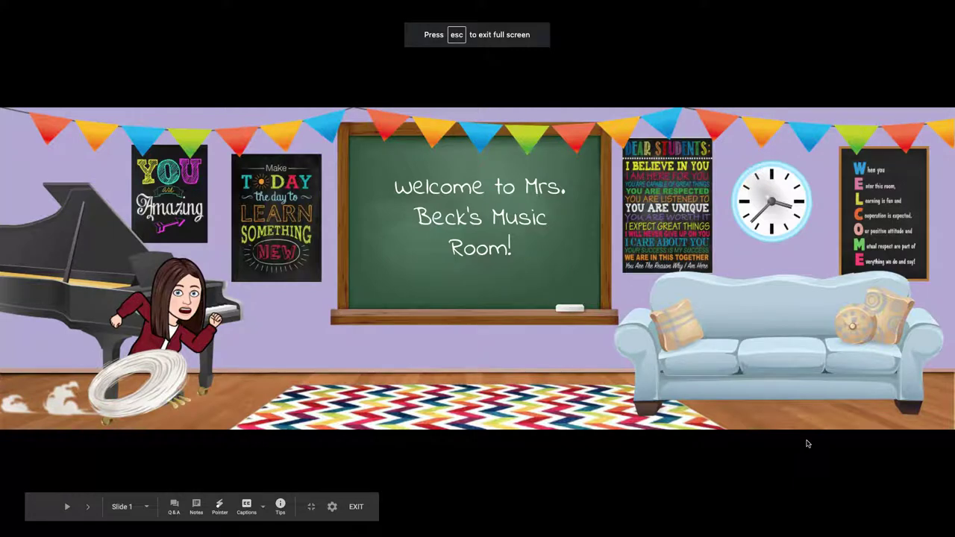
pyautogui.press('Right')
pyautogui.press('Right')
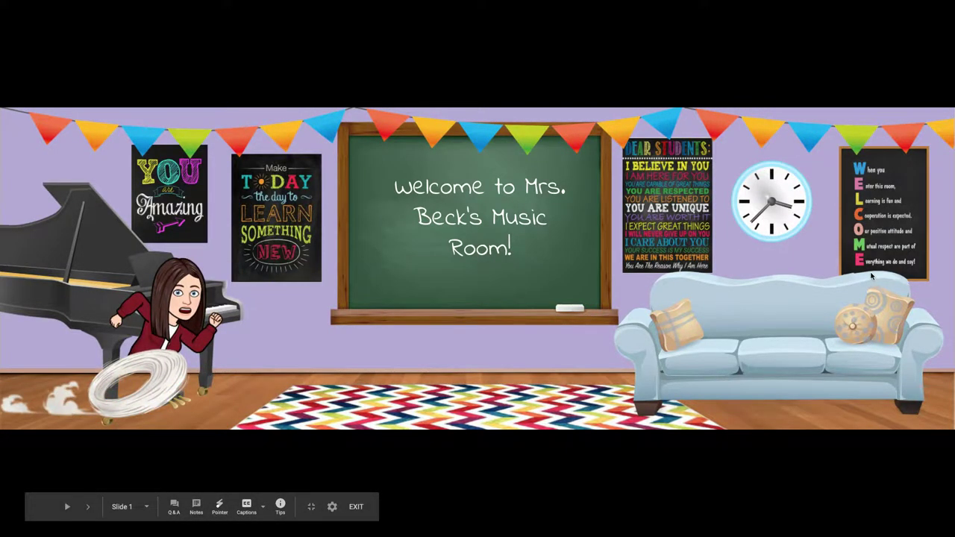
pyautogui.press('Escape')
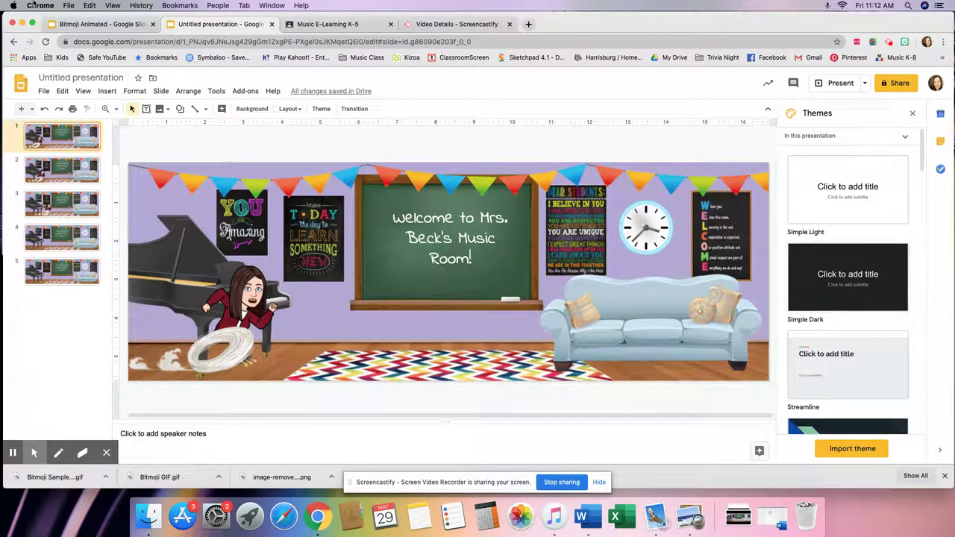
# Switch to the Bitmoji Animated presentation, step through its frames from slide 1 to slide 13, and return to slide 1.
pyautogui.click(93, 23)
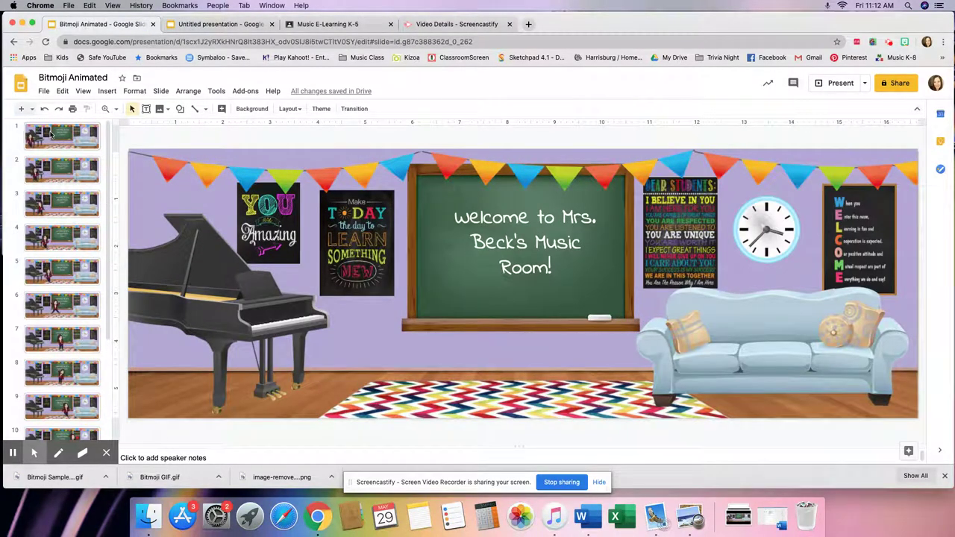
pyautogui.click(51, 132)
pyautogui.press('Down')
pyautogui.press('Down')
pyautogui.press('Down')
pyautogui.press('Down')
pyautogui.press('Down')
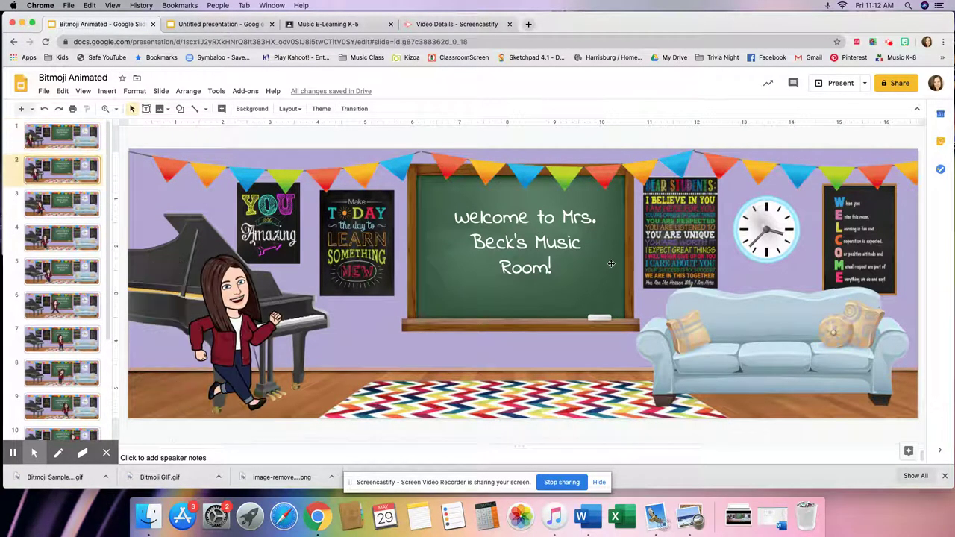
pyautogui.press('Down')
pyautogui.press('Down')
pyautogui.press('Down')
pyautogui.press('Down')
pyautogui.press('Down')
pyautogui.press('Down')
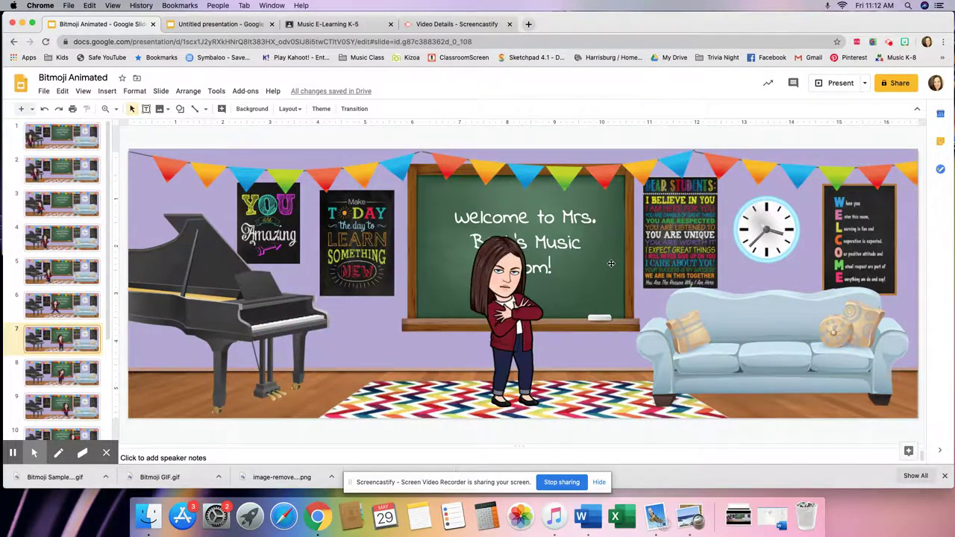
pyautogui.press('Down')
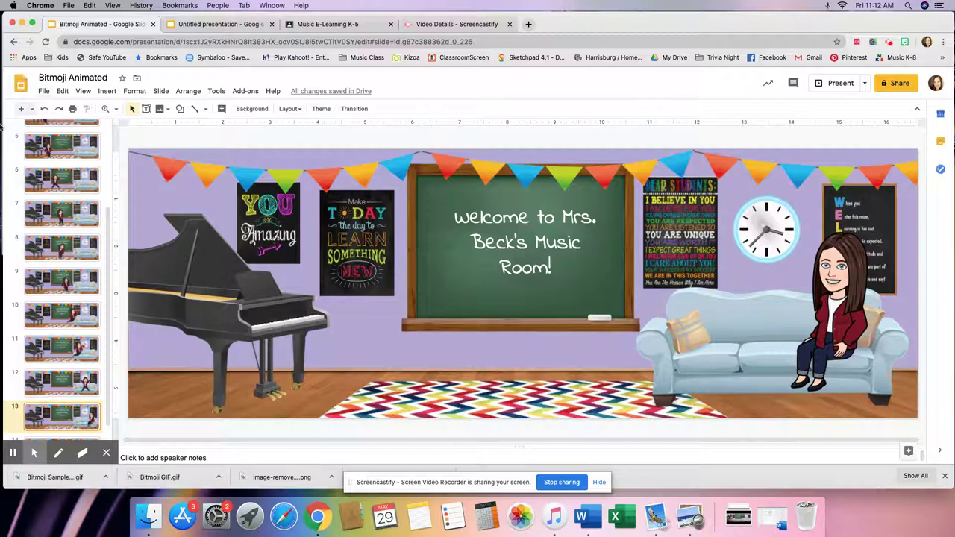
pyautogui.scroll(4, 64, 165)
pyautogui.click(56, 138)
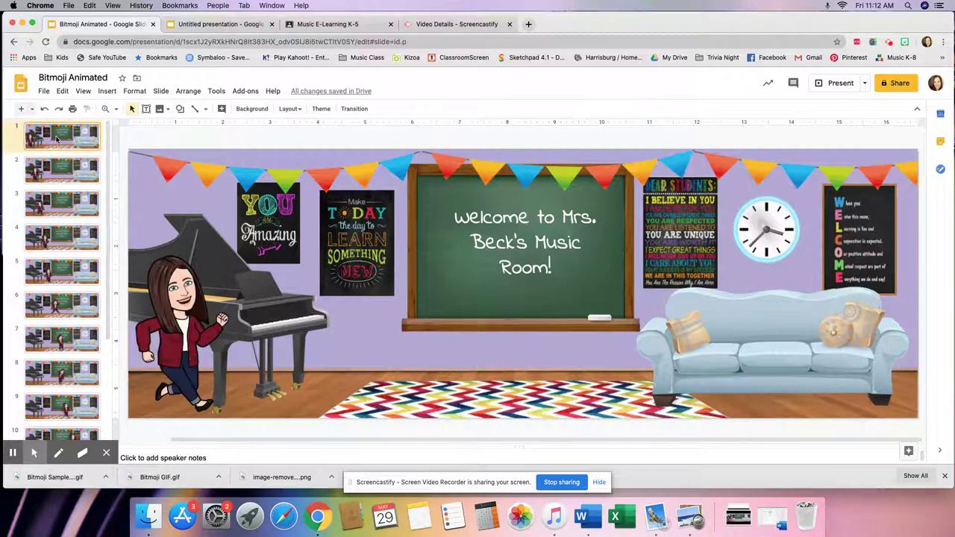
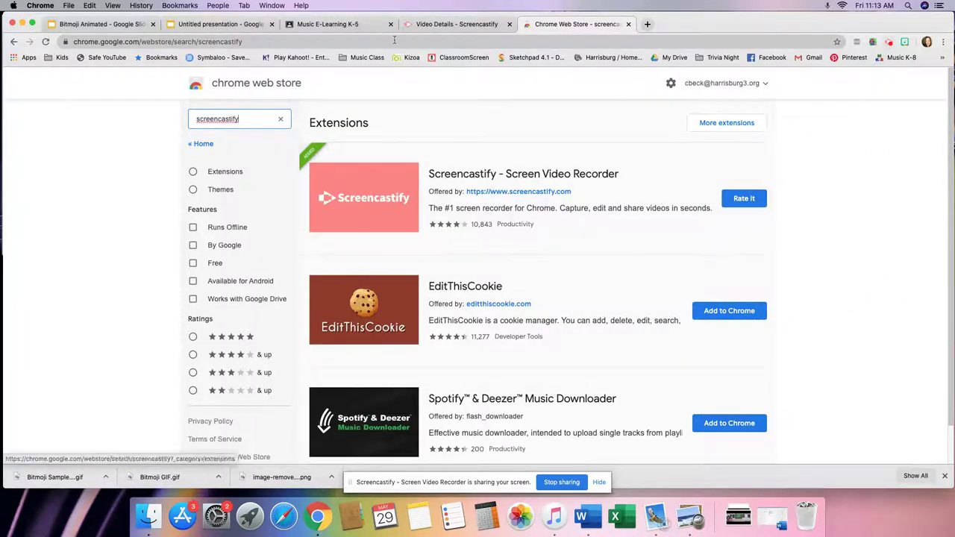
# Present the finished Bitmoji Animated slides full screen from slide 1 through the sofa frame, and exit.
pyautogui.click(124, 27)
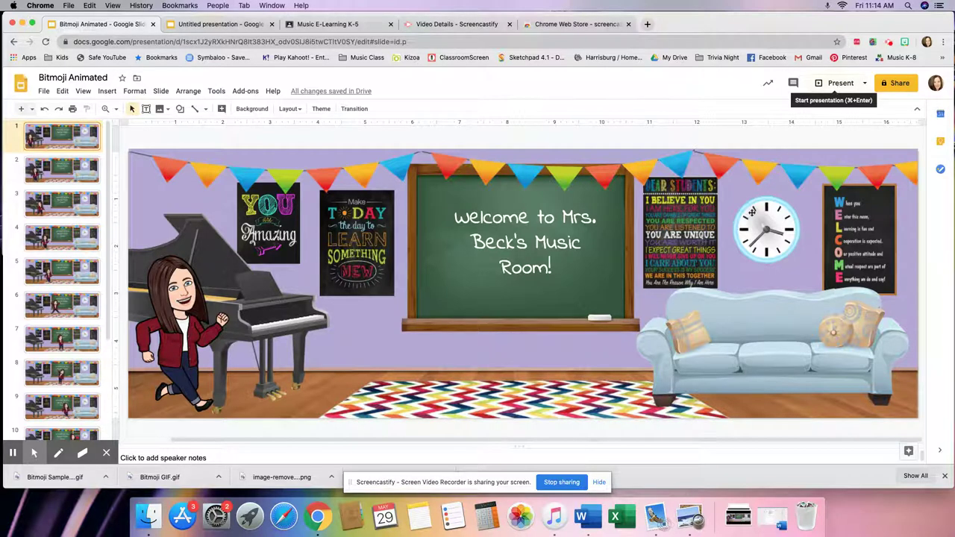
pyautogui.click(839, 83)
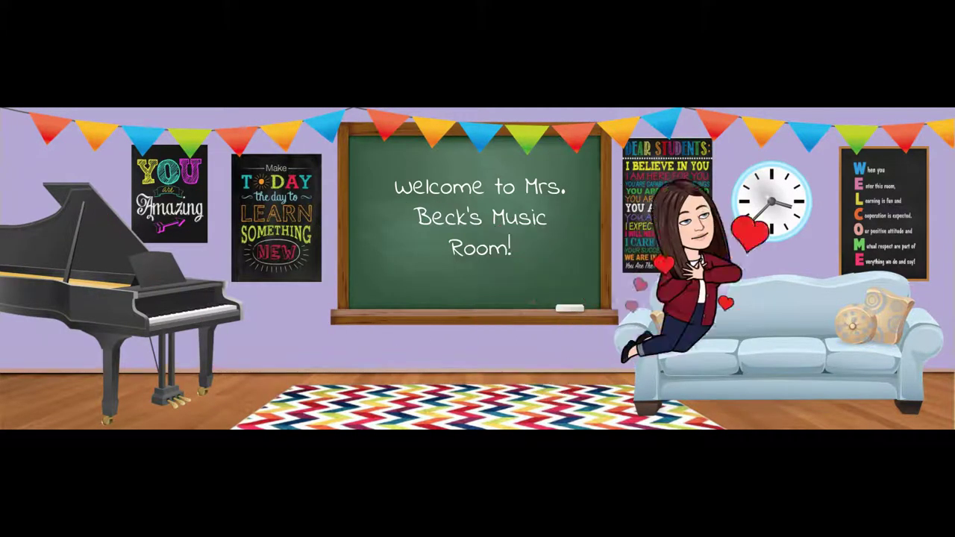
pyautogui.press('Escape')
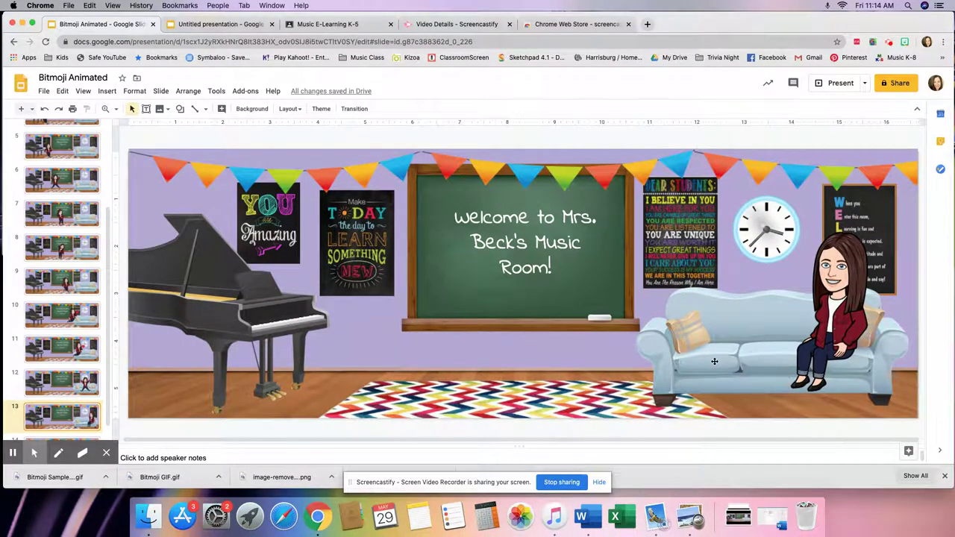
# Switch to the Screencastify video page and play the recorded slideshow to its end.
pyautogui.click(471, 26)
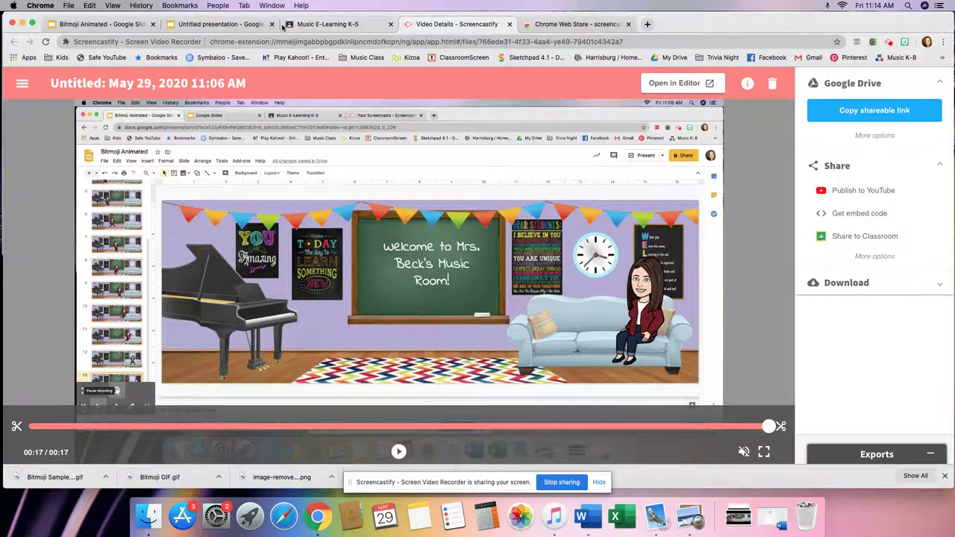
pyautogui.click(397, 453)
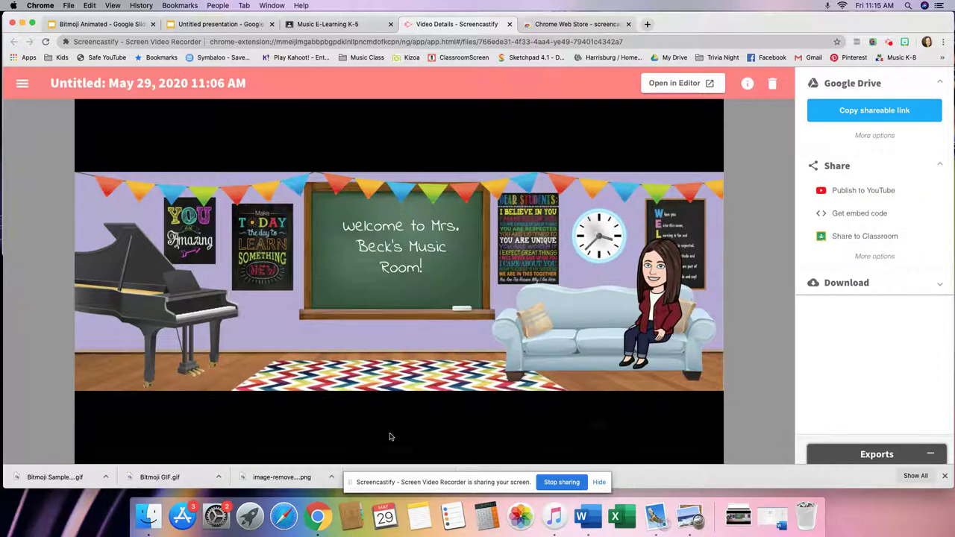
pyautogui.moveTo(389, 429)
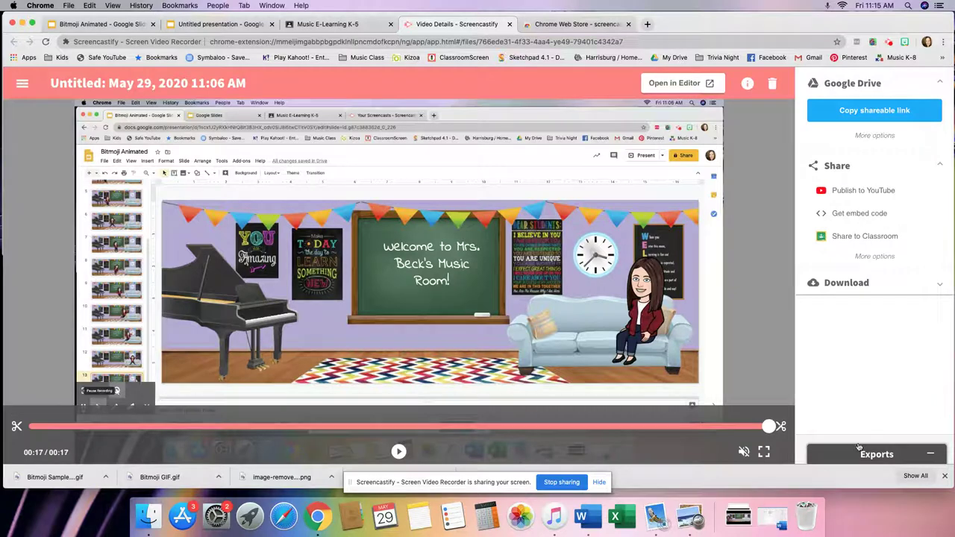
# Trim the recording to the part between 00:08 and 00:13, preview it, and save the trim.
pyautogui.click(16, 426)
pyautogui.moveTo(30, 426); pyautogui.dragTo(382, 426)
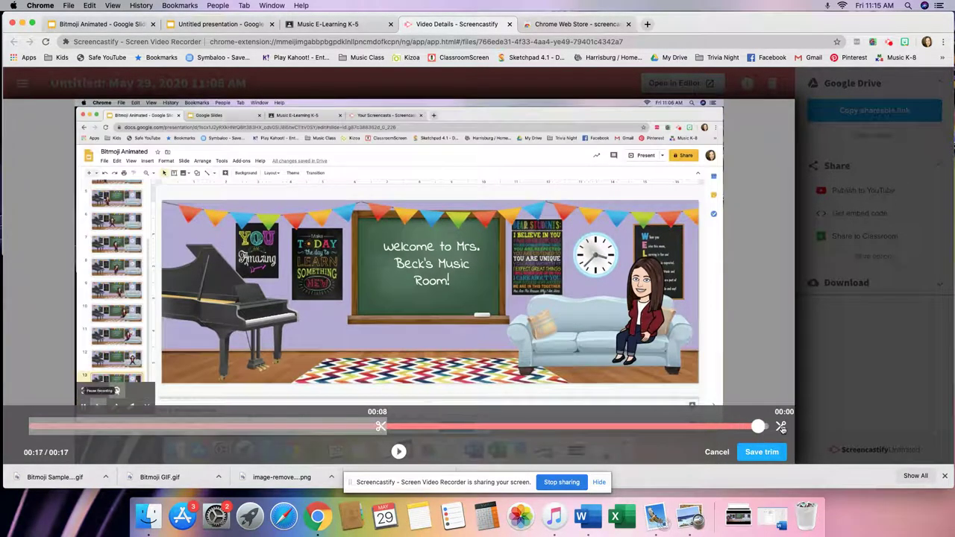
pyautogui.moveTo(781, 427); pyautogui.dragTo(614, 434)
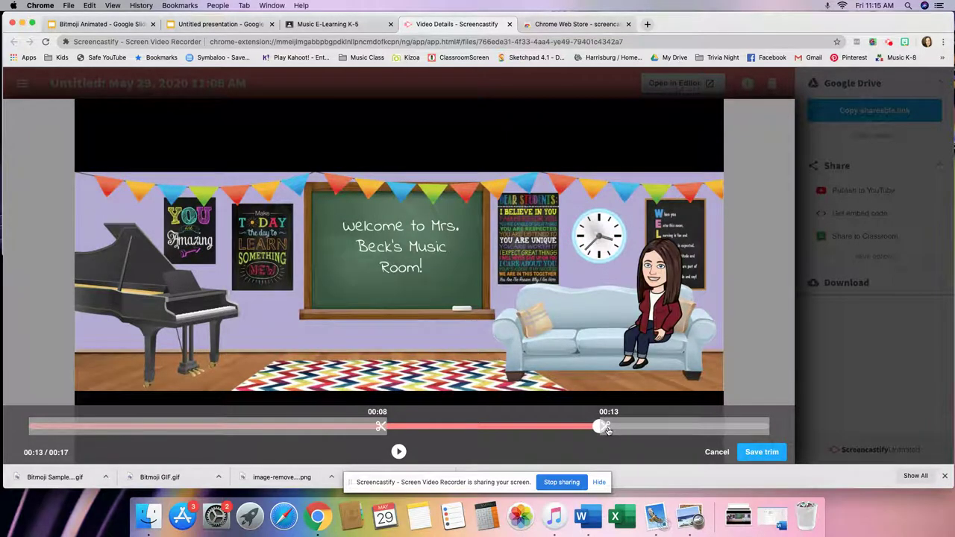
pyautogui.click(399, 452)
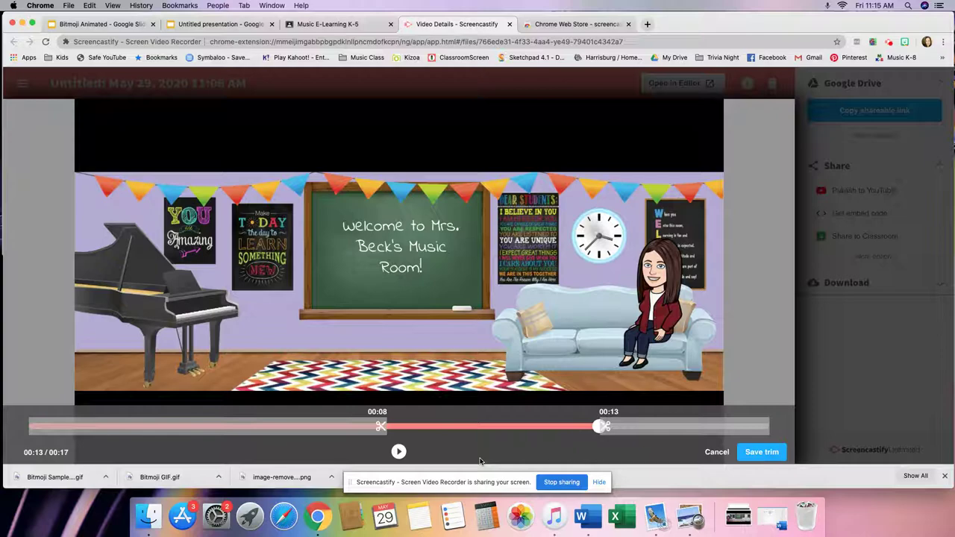
pyautogui.click(764, 452)
pyautogui.click(560, 312)
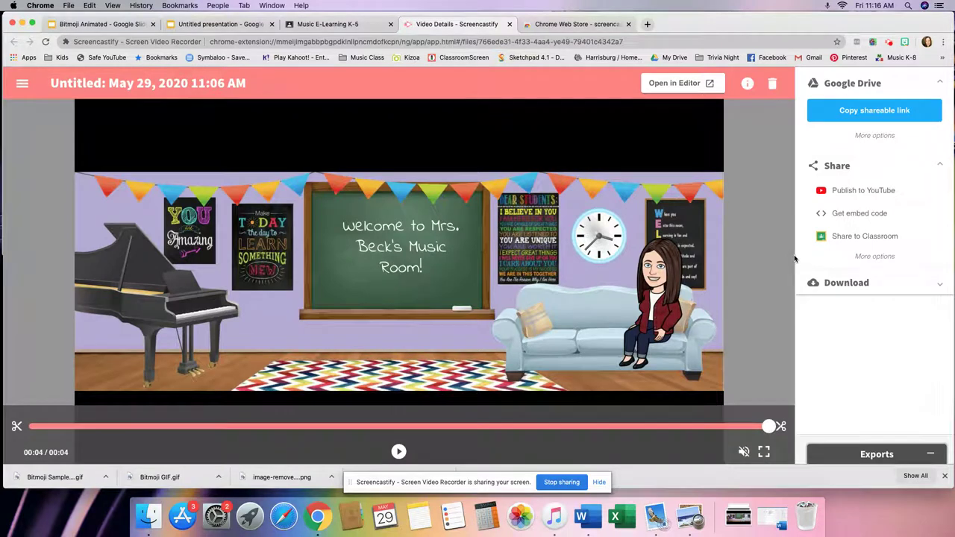
# Rename the trimmed recording to TutorialAnimation.
pyautogui.click(121, 83)
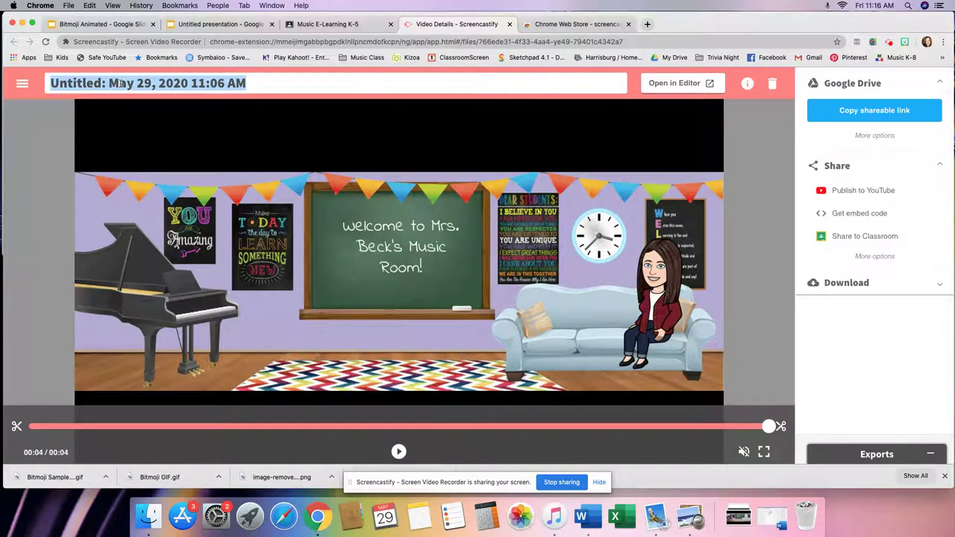
pyautogui.write('Tu')
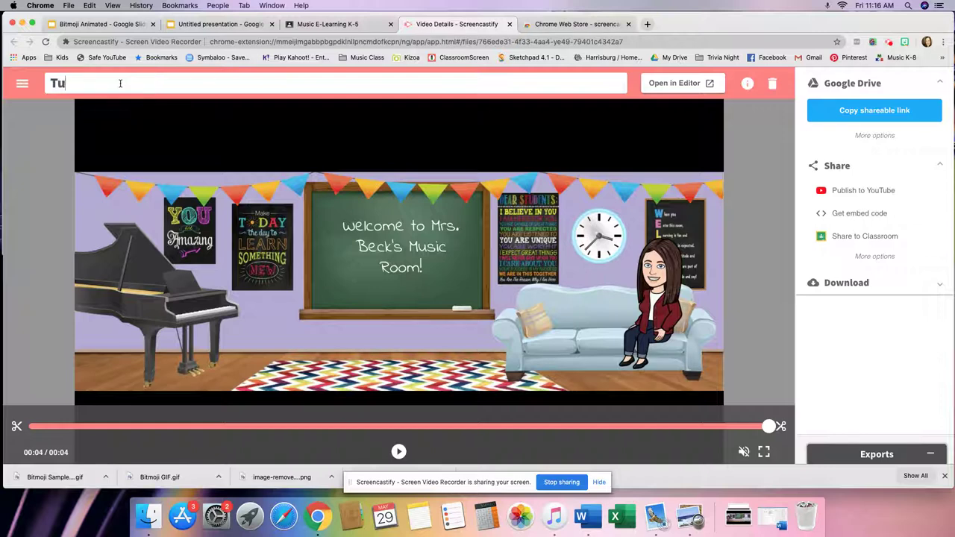
pyautogui.write('torialAnimation')
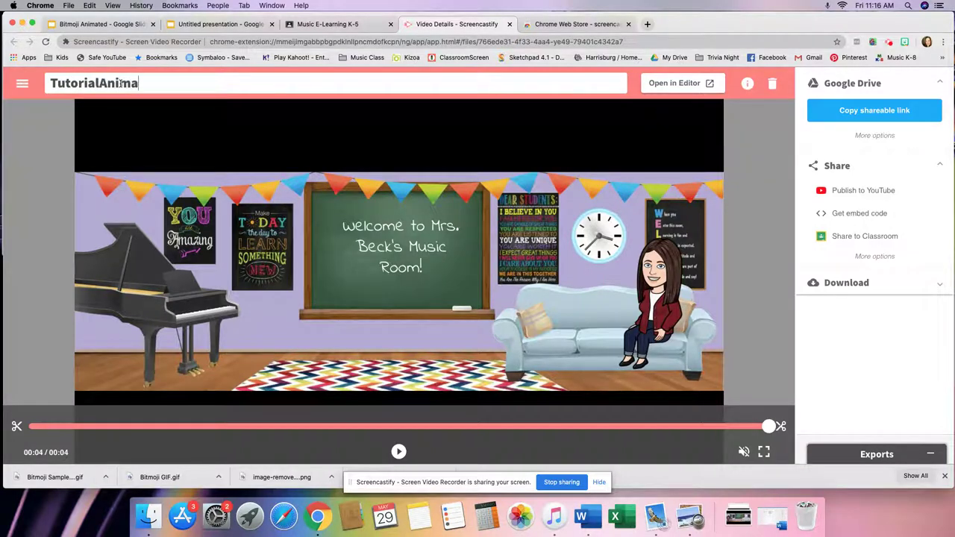
pyautogui.click(768, 203)
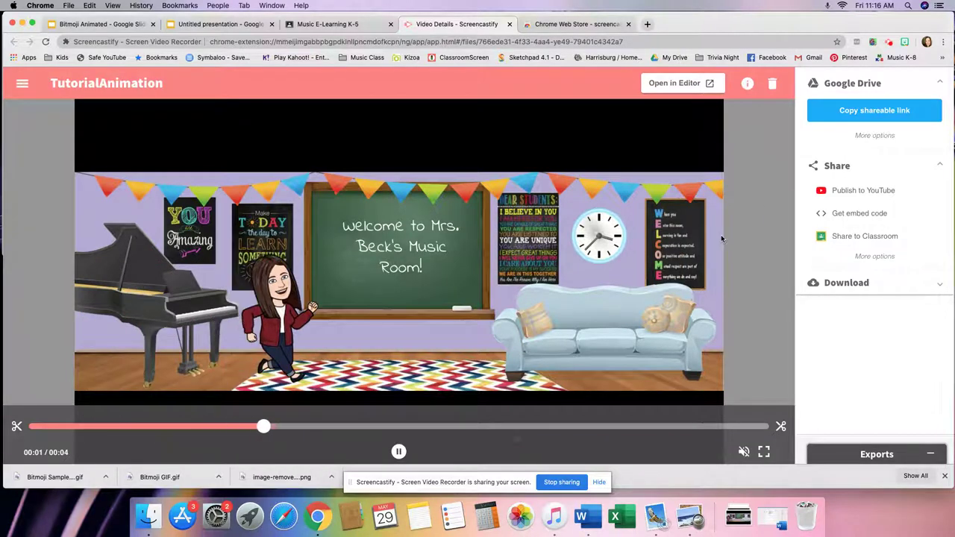
# Export the TutorialAnimation recording as an animated GIF with its size set to 1248×702 px.
pyautogui.click(940, 285)
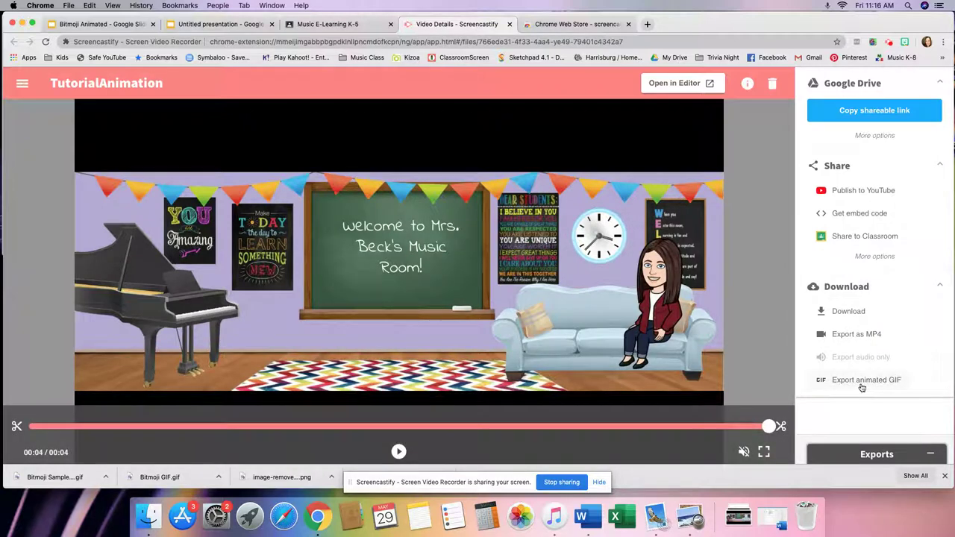
pyautogui.click(865, 383)
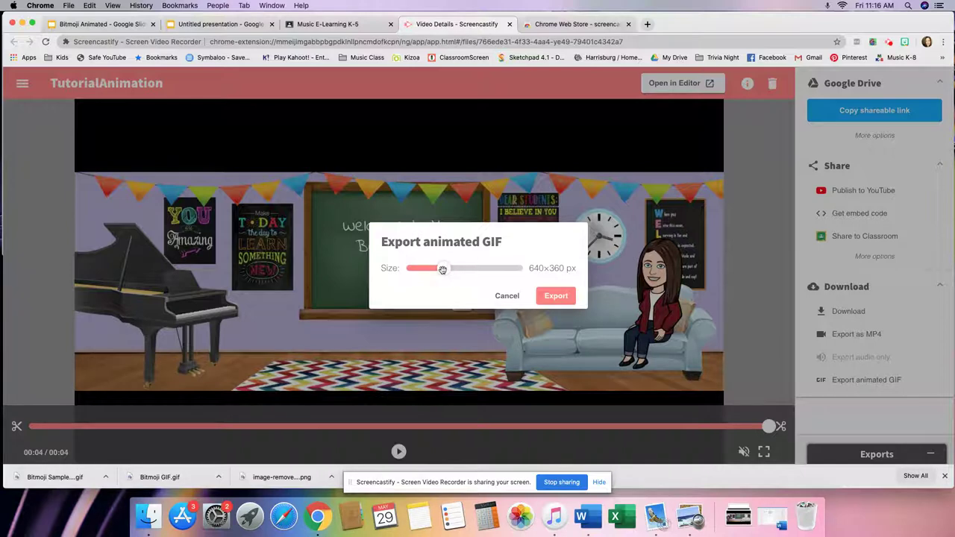
pyautogui.moveTo(446, 271); pyautogui.dragTo(457, 273)
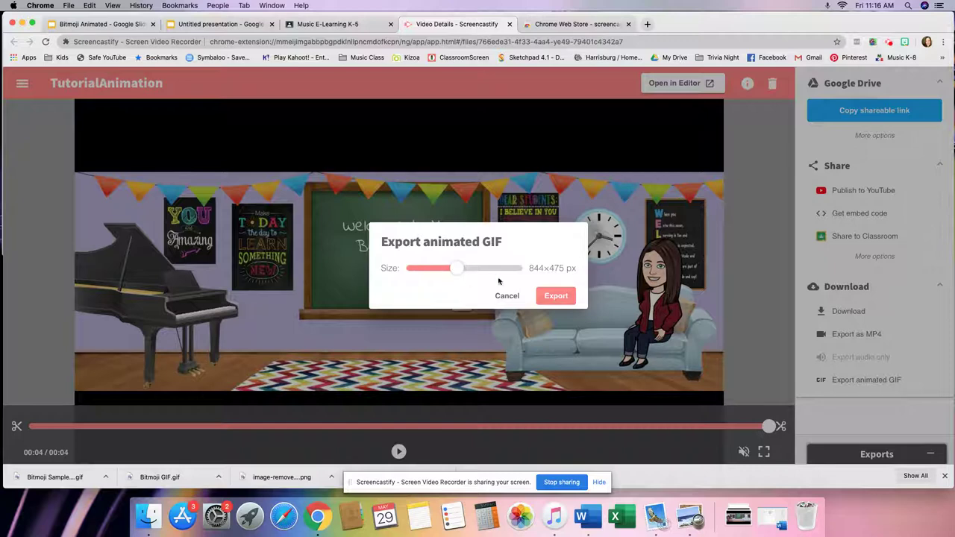
pyautogui.moveTo(457, 270); pyautogui.dragTo(482, 272)
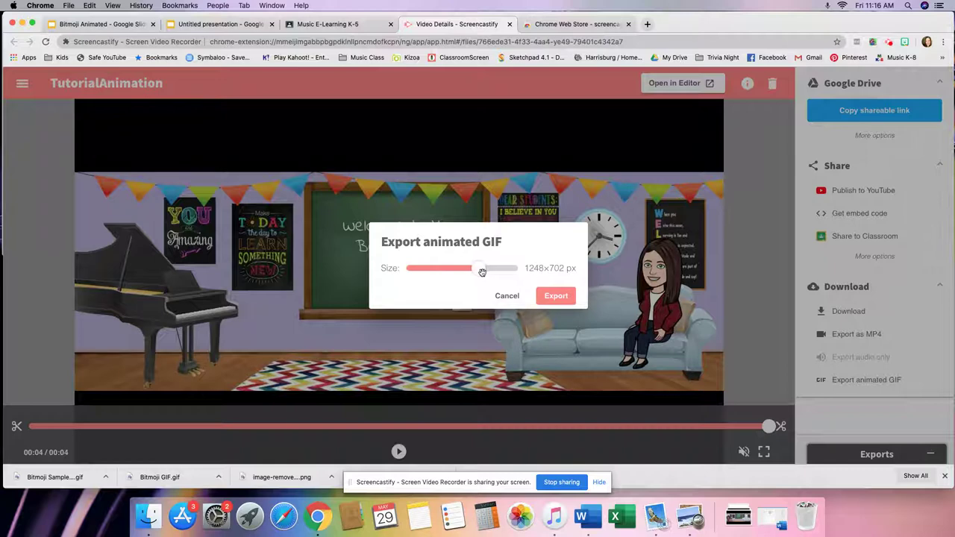
pyautogui.click(556, 296)
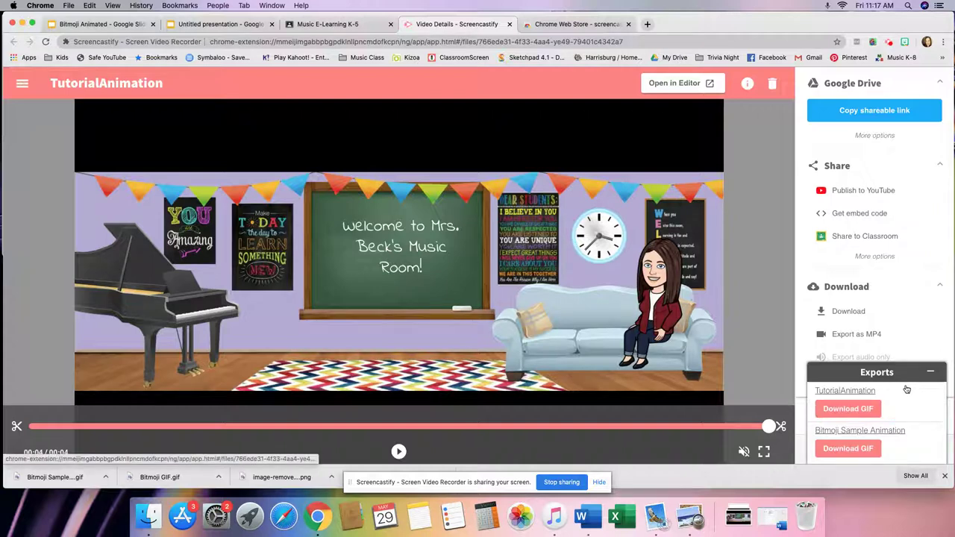
# Download the exported TutorialAnimation GIF to the computer.
pyautogui.click(848, 410)
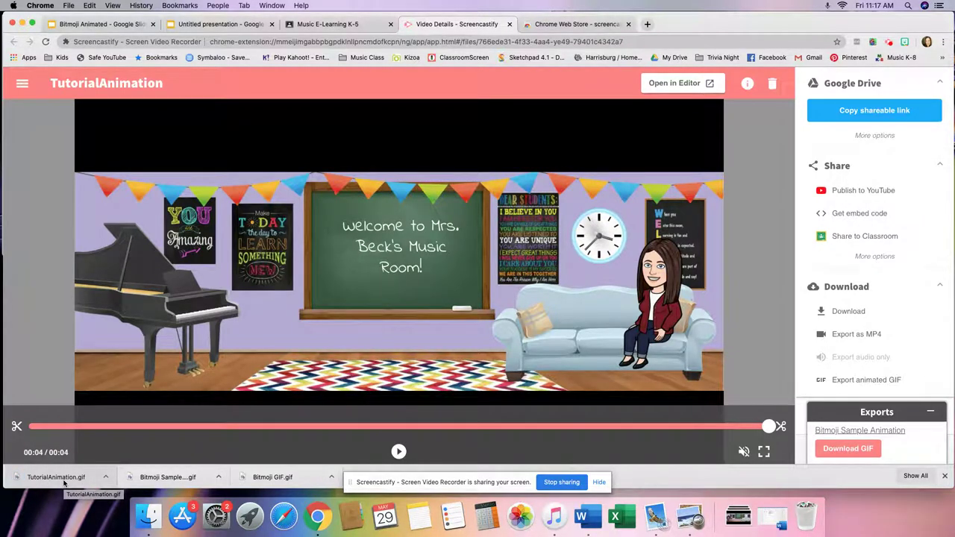
pyautogui.click(106, 478)
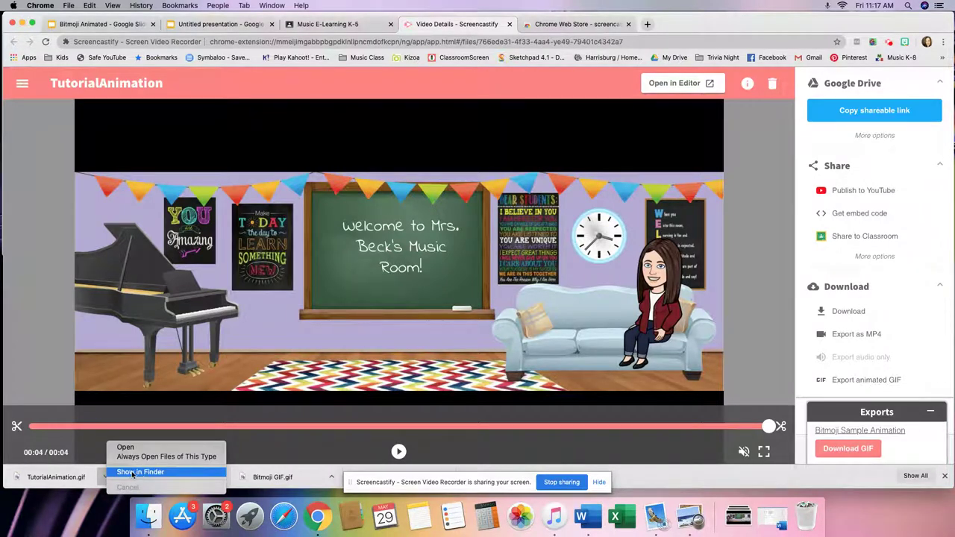
pyautogui.click(23, 377)
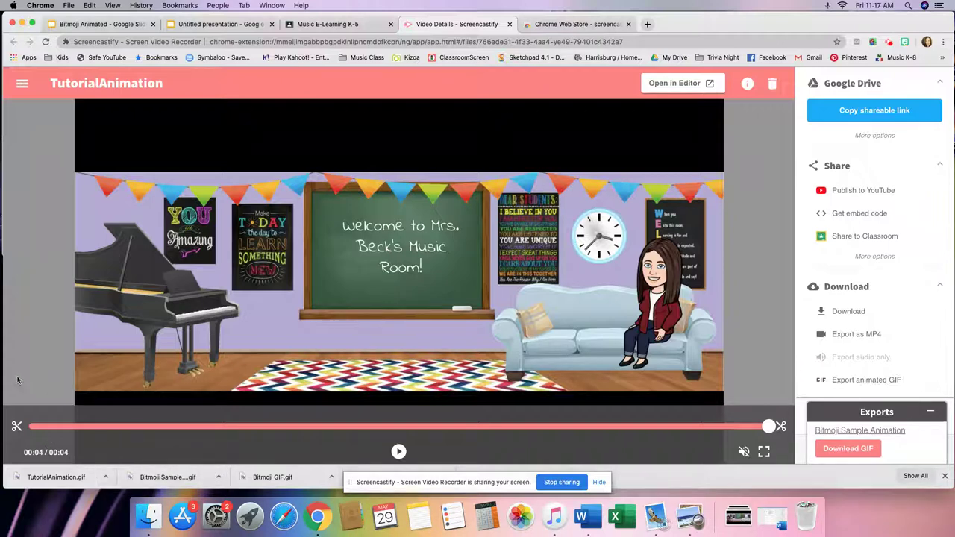
# Switch to Google Classroom and open the 5th Grade Music class.
pyautogui.click(356, 26)
pyautogui.click(21, 83)
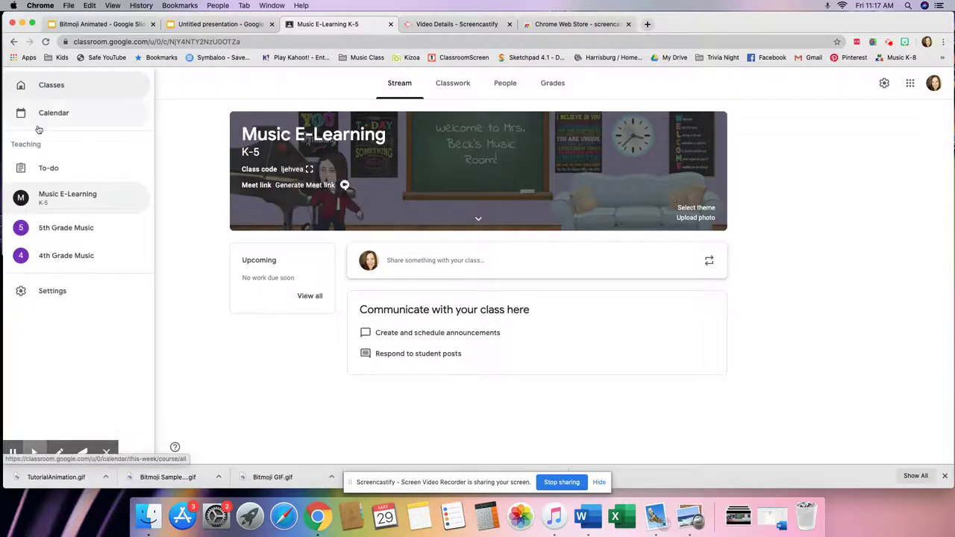
pyautogui.click(65, 228)
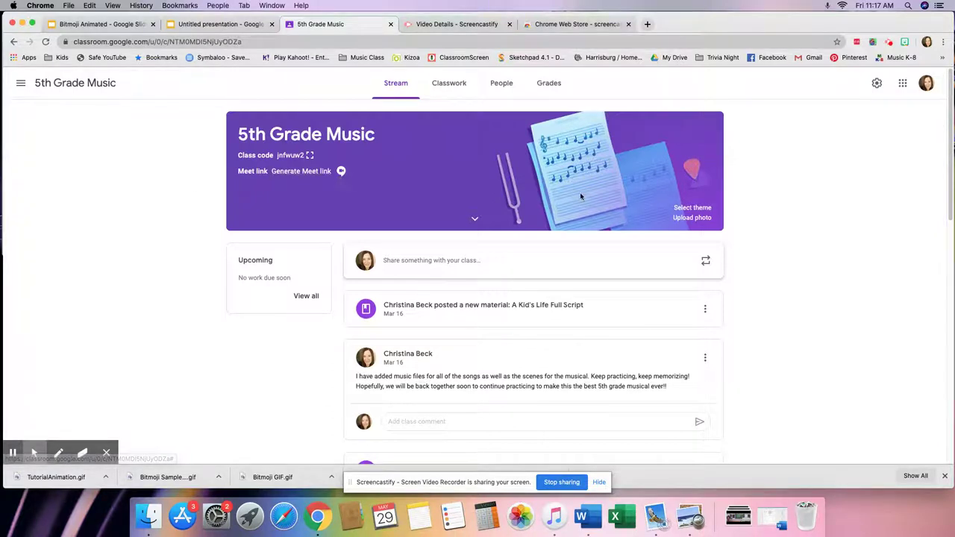
# Upload TutorialAnimation.gif from the Downloads folder as the header photo of the 5th Grade Music class.
pyautogui.click(693, 218)
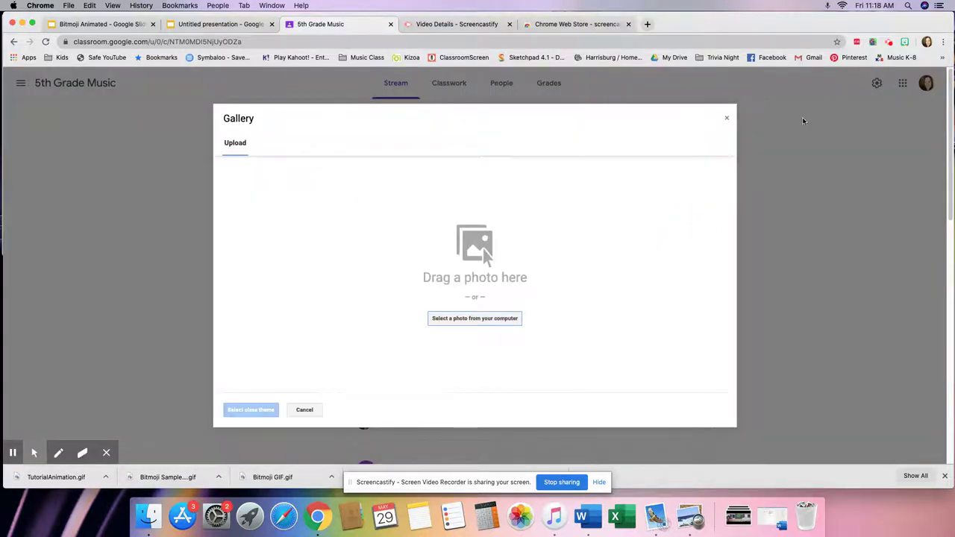
pyautogui.click(484, 317)
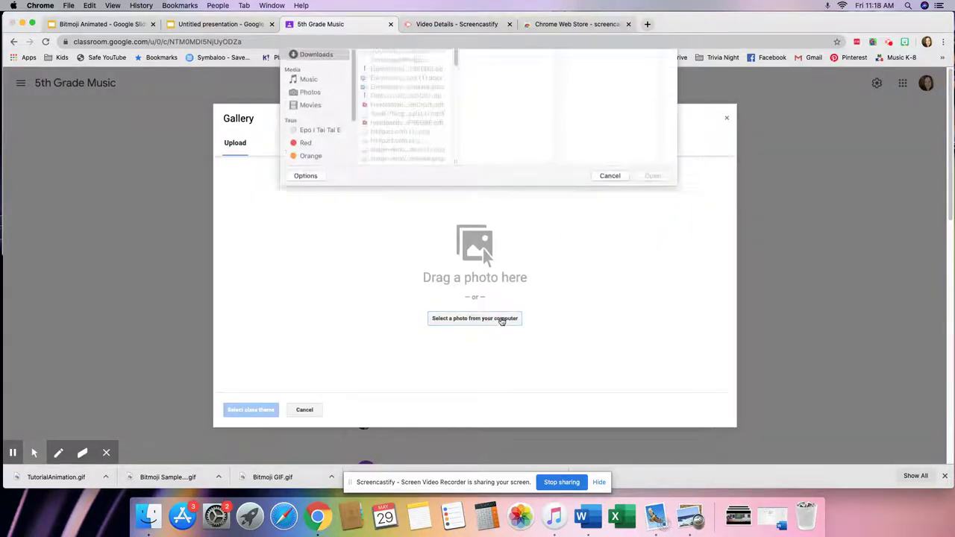
pyautogui.moveTo(458, 87); pyautogui.dragTo(457, 181)
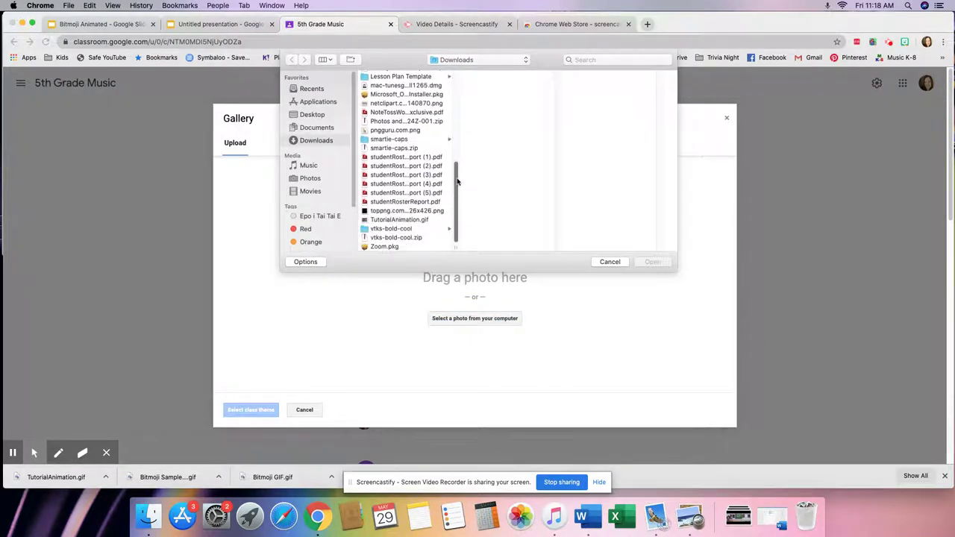
pyautogui.click(391, 221)
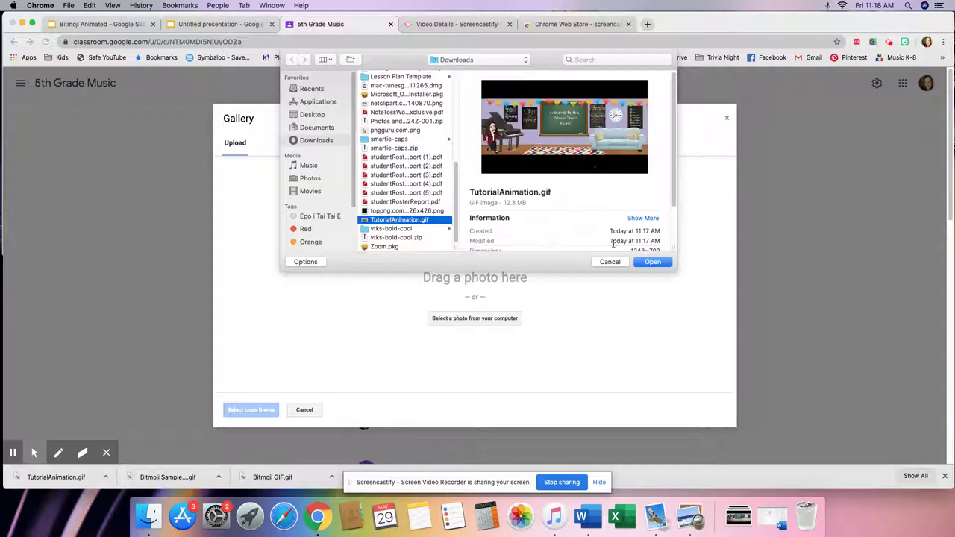
pyautogui.click(653, 262)
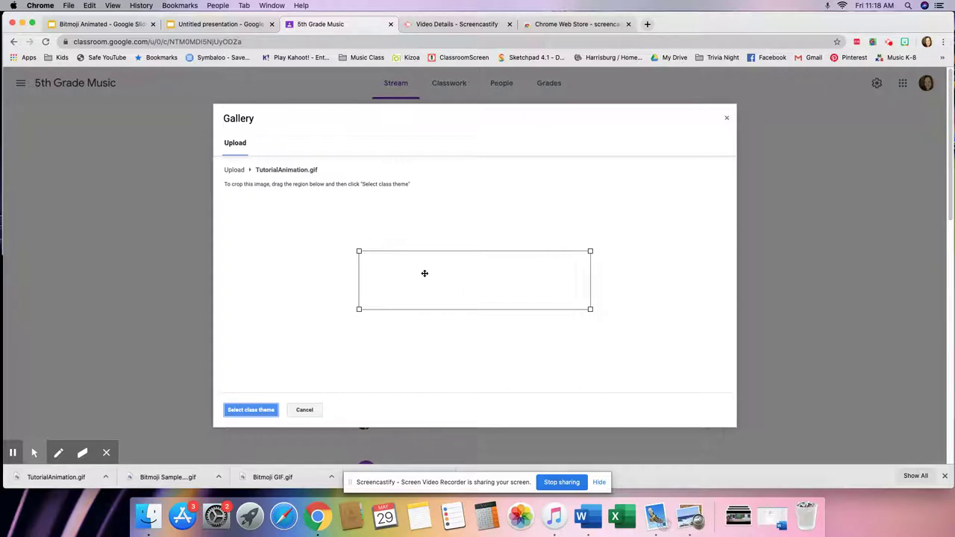
# Widen the crop region to the image's full width, shift it down to include more of the sofa, and apply it as the class theme.
pyautogui.moveTo(359, 251); pyautogui.dragTo(320, 228)
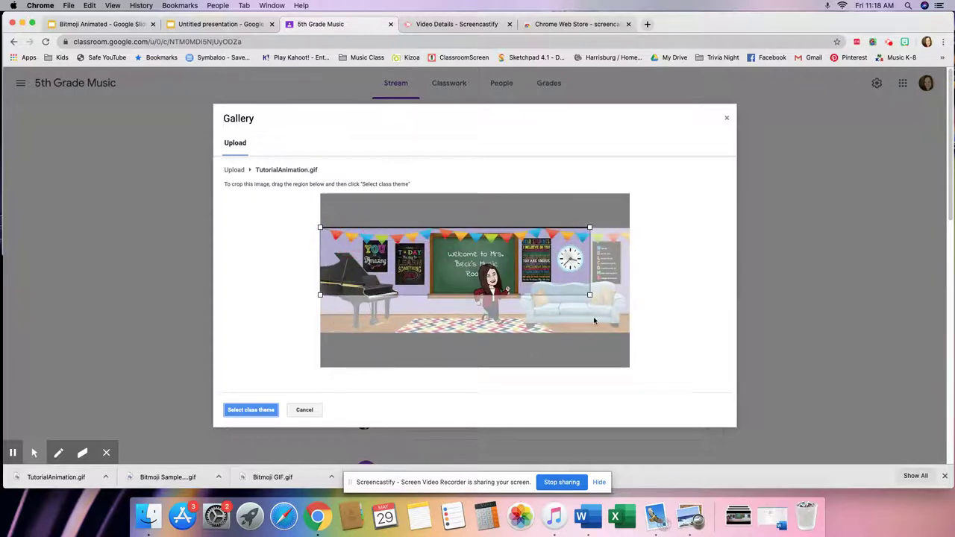
pyautogui.moveTo(589, 296); pyautogui.dragTo(617, 324)
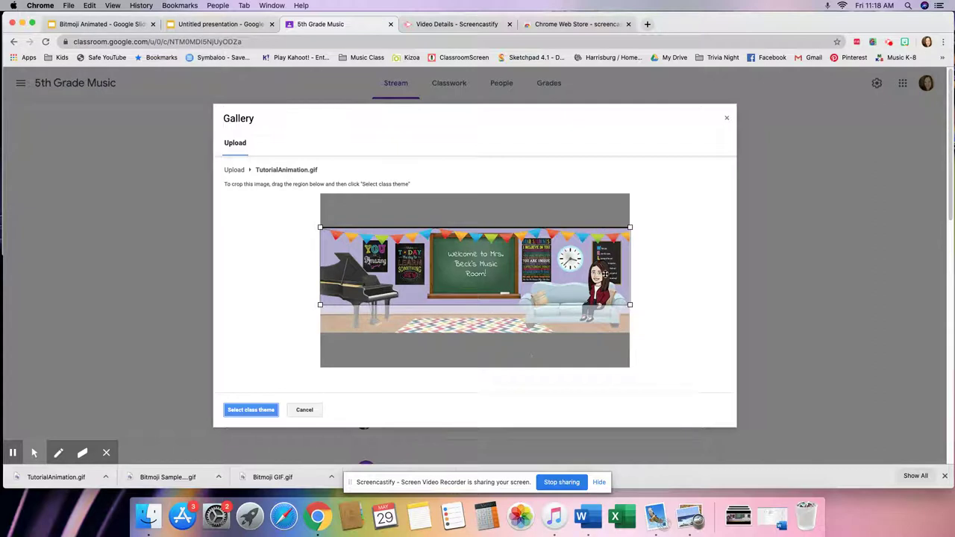
pyautogui.moveTo(606, 276); pyautogui.dragTo(606, 292)
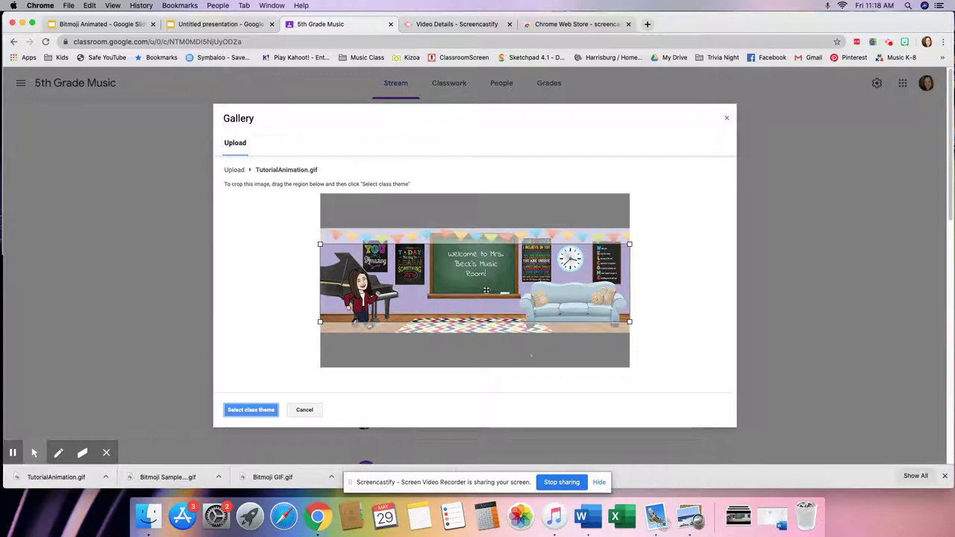
pyautogui.click(249, 410)
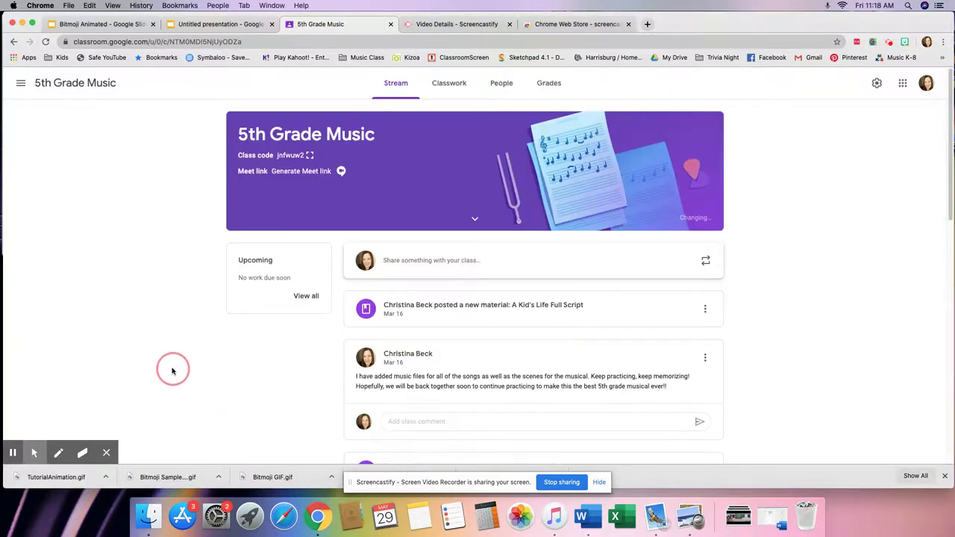